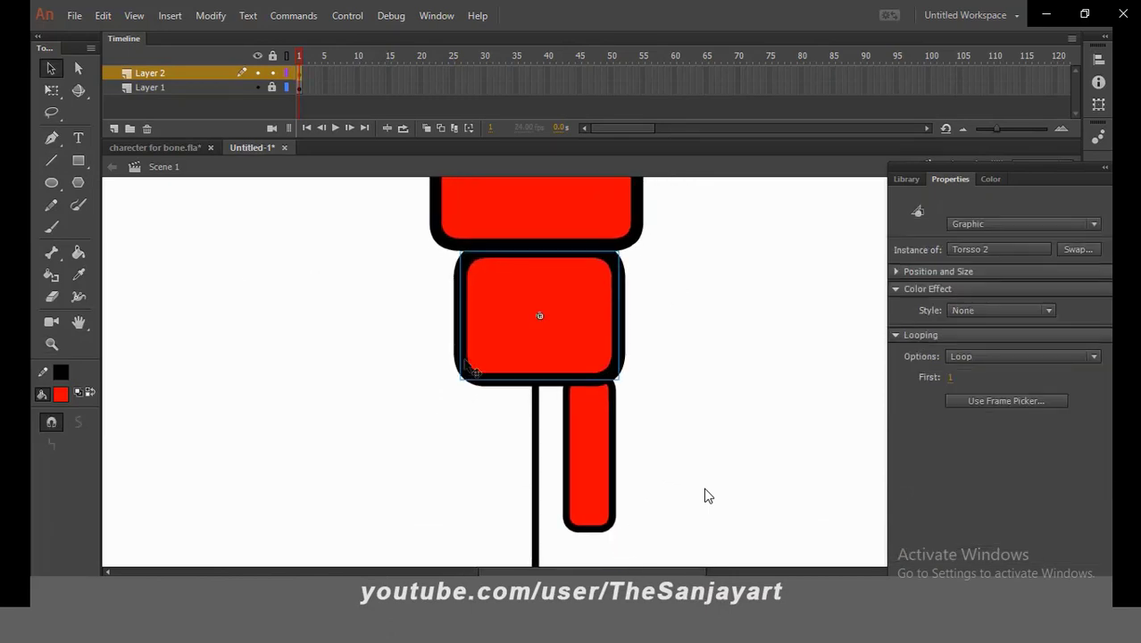
Duplicate the upper leg symbol as "l lower leg" and place an instance directly below the upper leg
{"action": "double_click", "coordinate": [470, 306]}
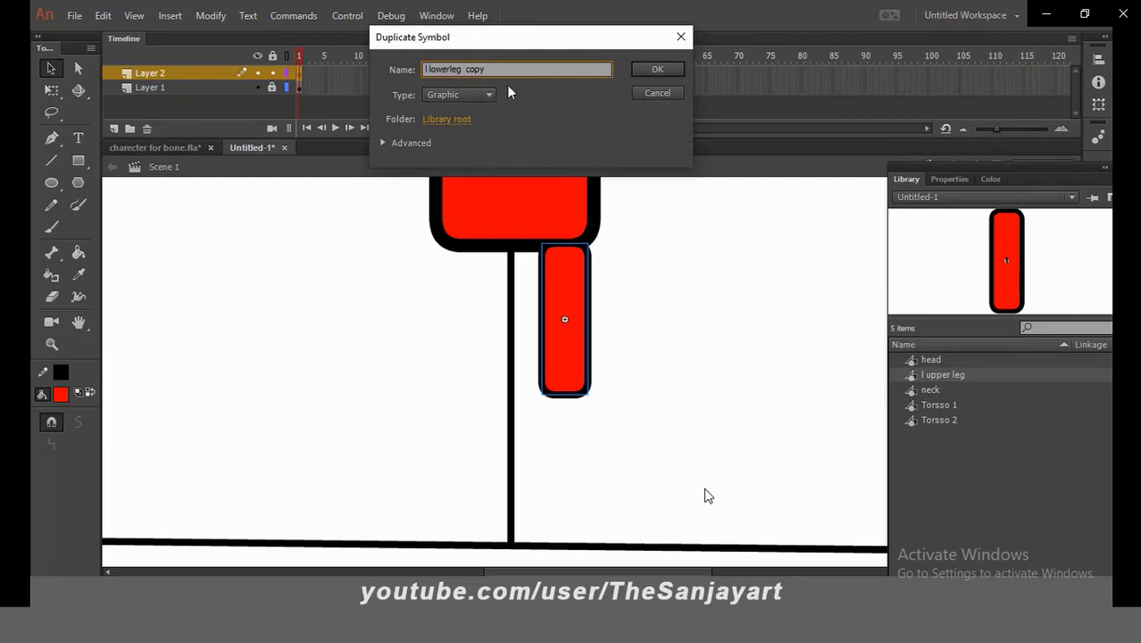
{"action": "key", "text": "BackSpace"}
{"action": "left_click", "coordinate": [661, 73]}
{"action": "left_click_drag", "start_coordinate": [954, 376], "coordinate": [577, 505]}
{"action": "key", "text": "Left"}
{"action": "key", "text": "Left"}
{"action": "scroll", "coordinate": [562, 404], "scroll_direction": "down", "scroll_amount": 3}
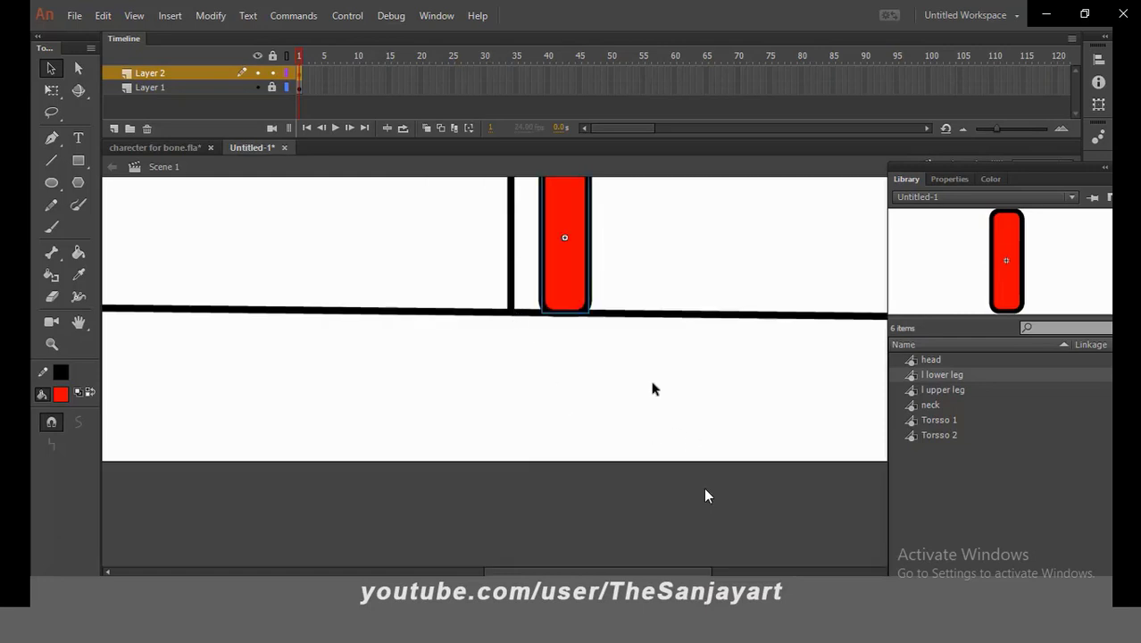
Draw a small horizontal rounded rectangle beneath the lower leg as the foot, extending outward
{"action": "key", "text": "r"}
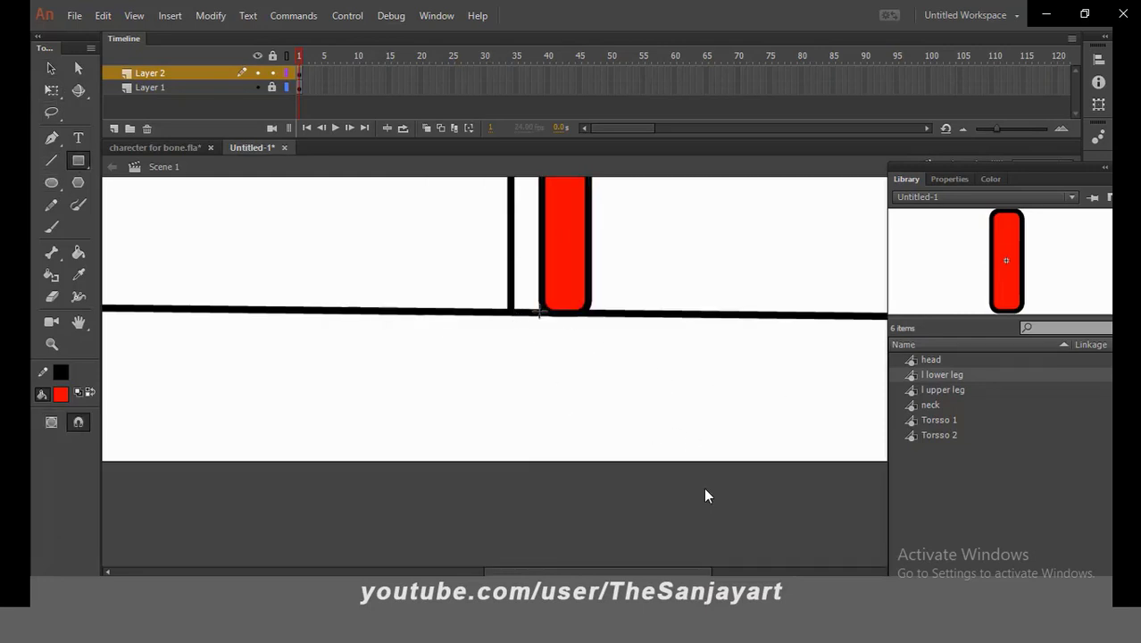
{"action": "mouse_move", "coordinate": [538, 312]}
{"action": "left_mouse_down"}
{"action": "mouse_move", "coordinate": [619, 337]}
{"action": "mouse_move", "coordinate": [621, 348]}
{"action": "left_mouse_up"}
{"action": "key", "text": "v"}
Convert the whole foot shape, fill and outline, to a graphic symbol named "l foot"
{"action": "left_click", "coordinate": [594, 337]}
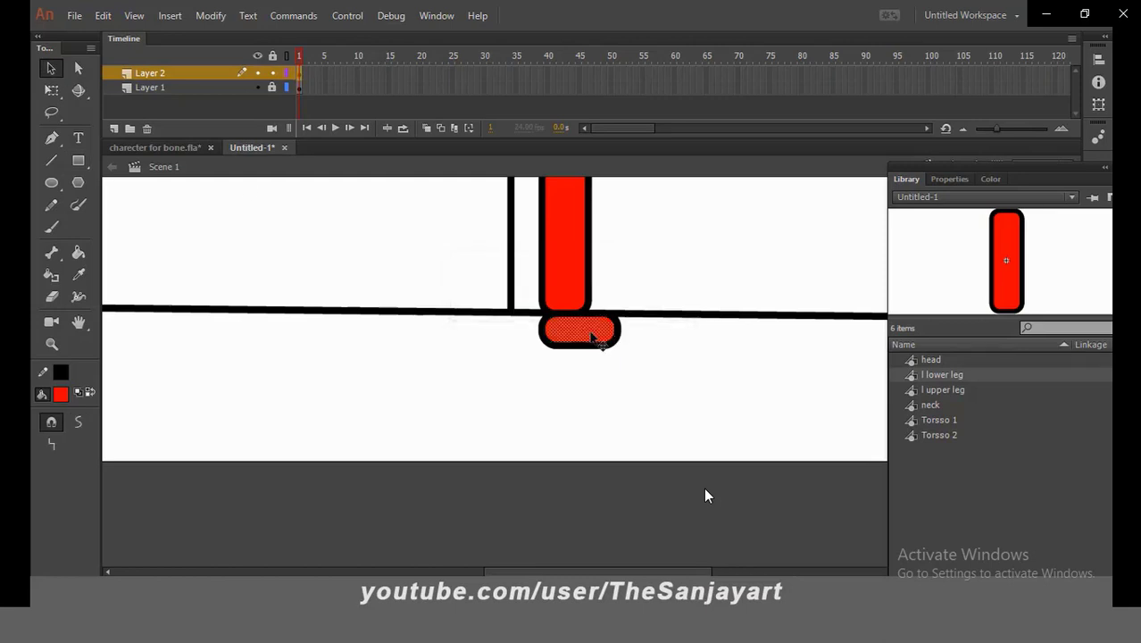
{"action": "right_click", "coordinate": [594, 338]}
{"action": "left_click", "coordinate": [638, 550]}
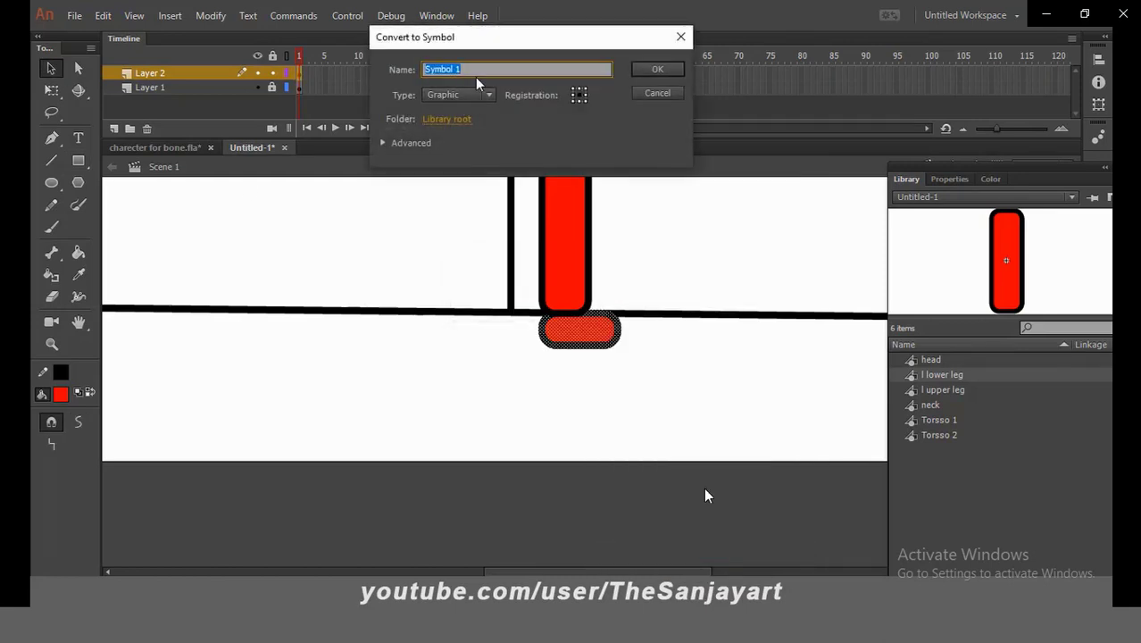
{"action": "type", "text": "l foot"}
{"action": "left_click", "coordinate": [649, 73]}
Select the upper leg, lower leg and foot together and place a copy of them beside the original leg
{"action": "key", "text": "z"}
{"action": "left_click", "coordinate": [639, 238], "text": "alt"}
{"action": "left_click", "coordinate": [607, 334], "text": "alt"}
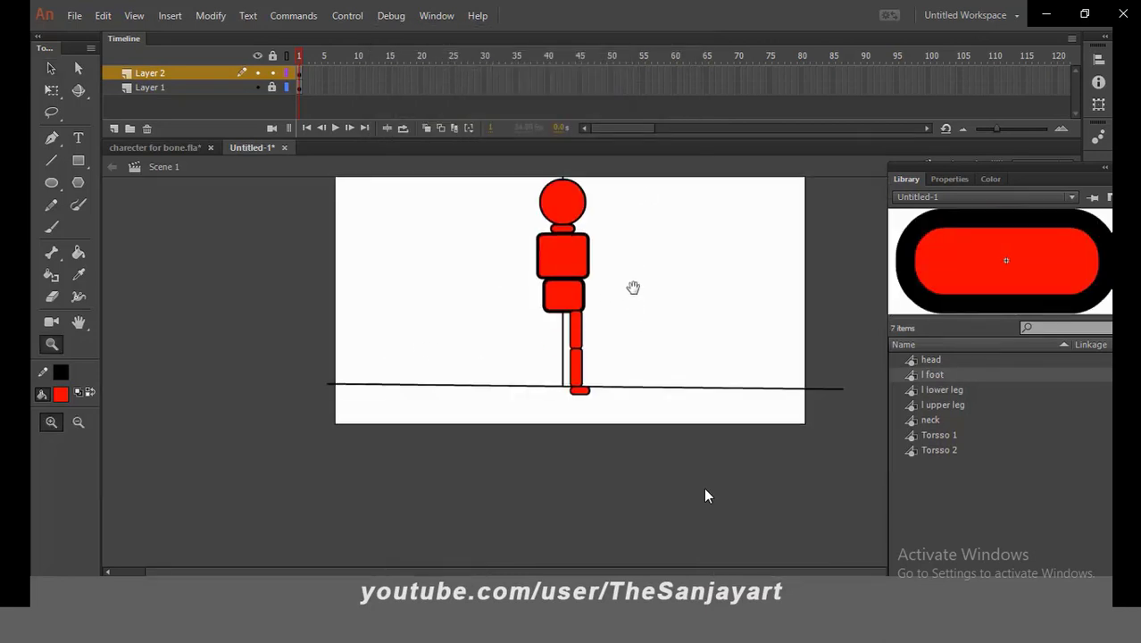
{"action": "key", "text": "v"}
{"action": "left_click_drag", "start_coordinate": [662, 325], "coordinate": [550, 430]}
{"action": "key", "text": "q"}
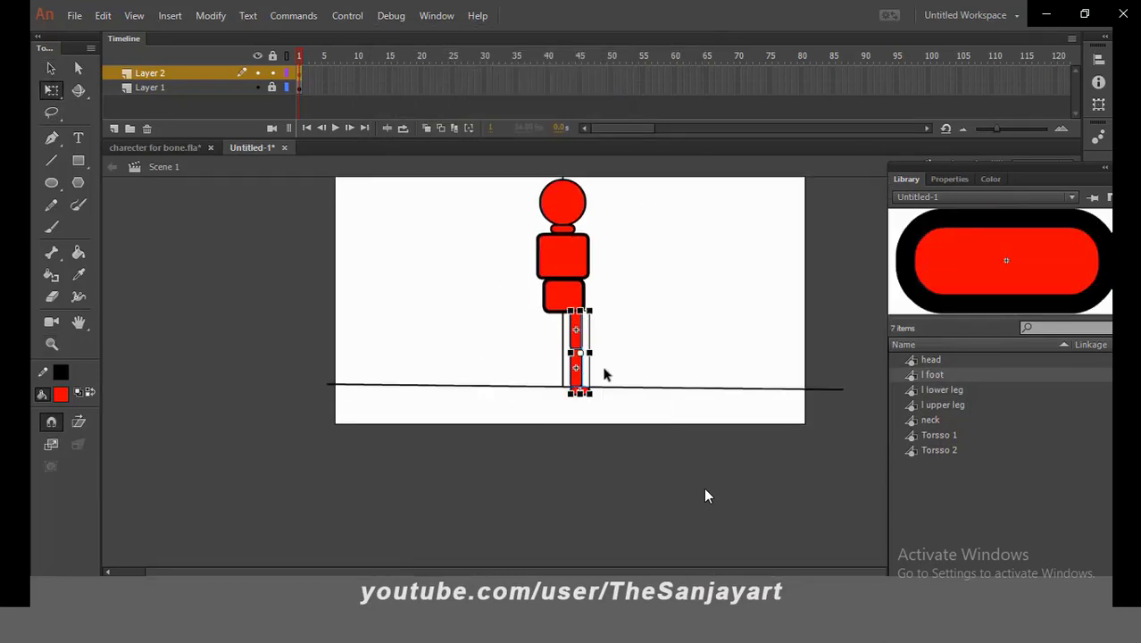
{"action": "left_click_drag", "start_coordinate": [579, 329], "coordinate": [525, 328]}
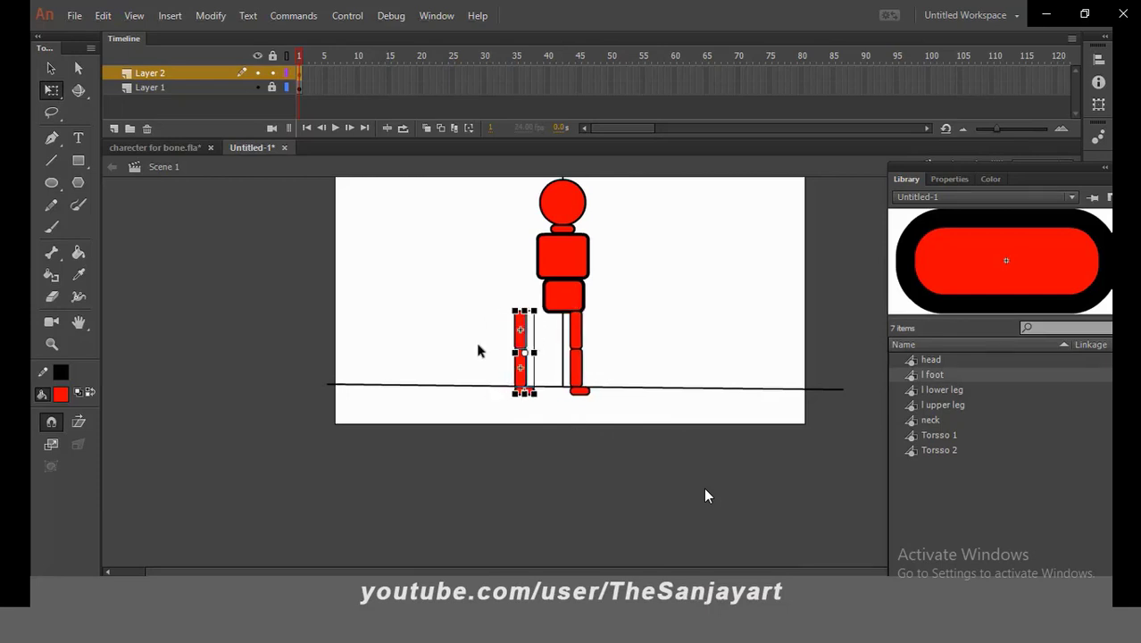
Flip the copied leg horizontally and position it under the other side of the lower torso
{"action": "left_click", "coordinate": [211, 15]}
{"action": "mouse_move", "coordinate": [253, 214]}
{"action": "left_click", "coordinate": [573, 406]}
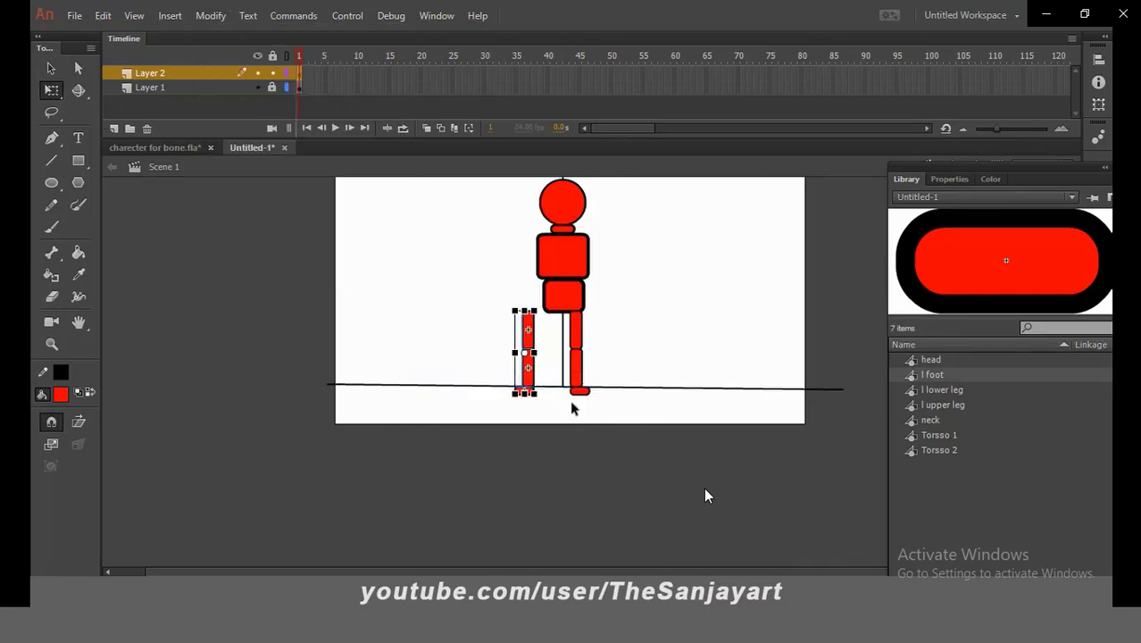
{"action": "left_click_drag", "start_coordinate": [527, 333], "coordinate": [550, 344]}
{"action": "left_click", "coordinate": [664, 352]}
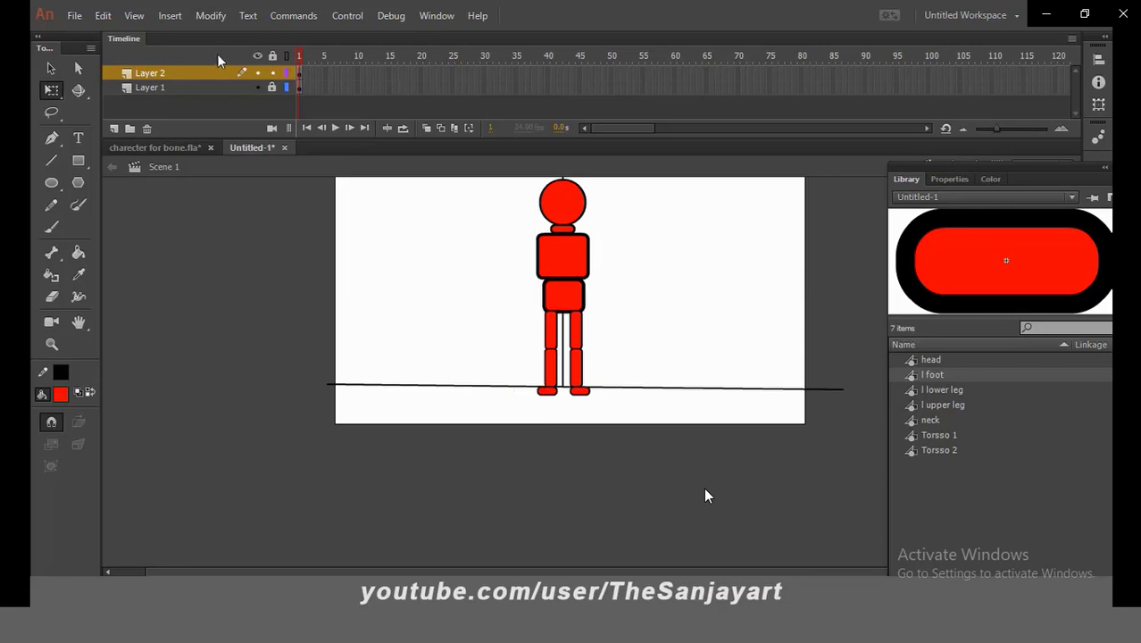
Unlock Layer 1 and nudge all its guide lines down so the ground line meets the soles of the feet
{"action": "left_click", "coordinate": [272, 88]}
{"action": "left_click", "coordinate": [458, 387]}
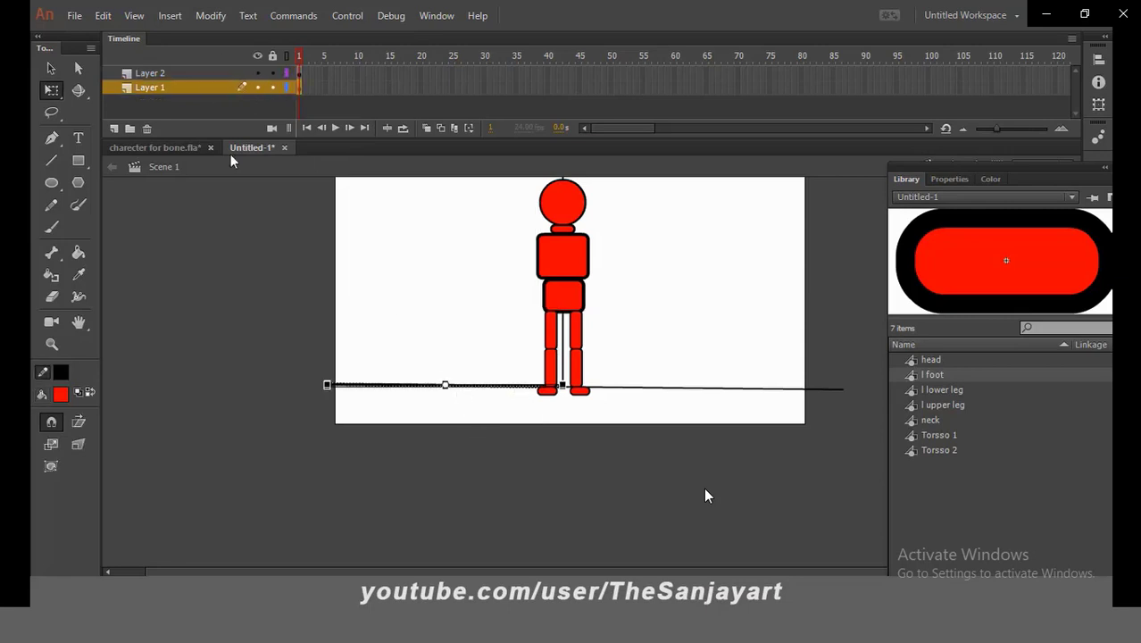
{"action": "left_click", "coordinate": [301, 87]}
{"action": "key", "text": "Down"}
{"action": "key", "text": "Down"}
{"action": "key", "text": "Down"}
{"action": "key", "text": "Down"}
{"action": "key", "text": "Down"}
{"action": "key", "text": "Down"}
{"action": "key", "text": "Down"}
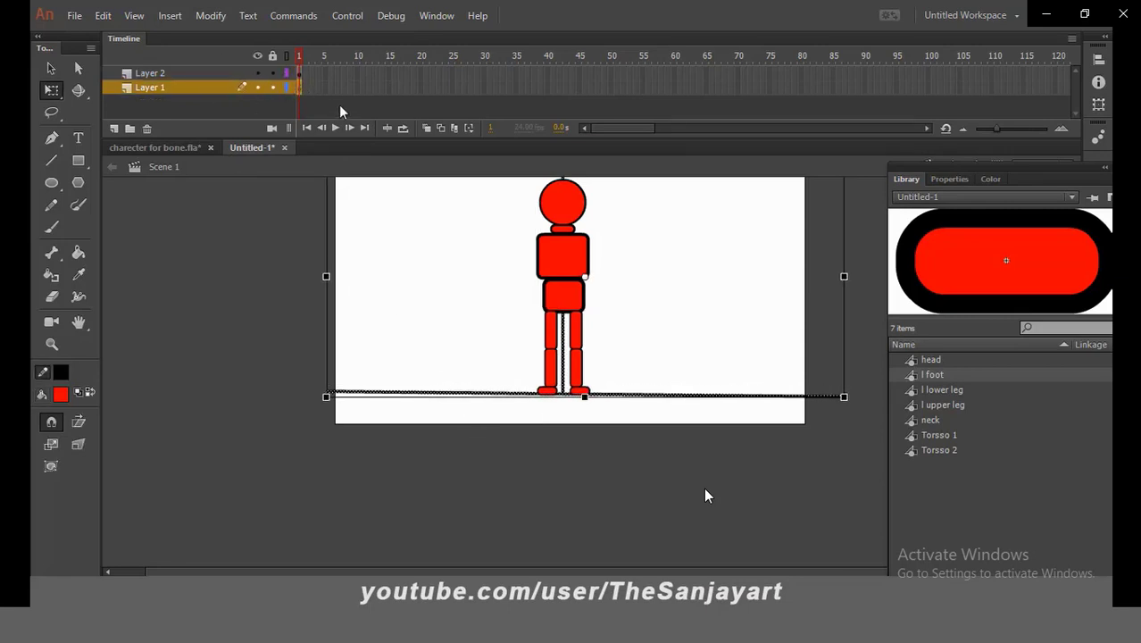
{"action": "left_click", "coordinate": [698, 312]}
{"action": "scroll", "coordinate": [692, 330], "scroll_direction": "up", "scroll_amount": 3}
{"action": "left_click_drag", "start_coordinate": [446, 266], "coordinate": [745, 547]}
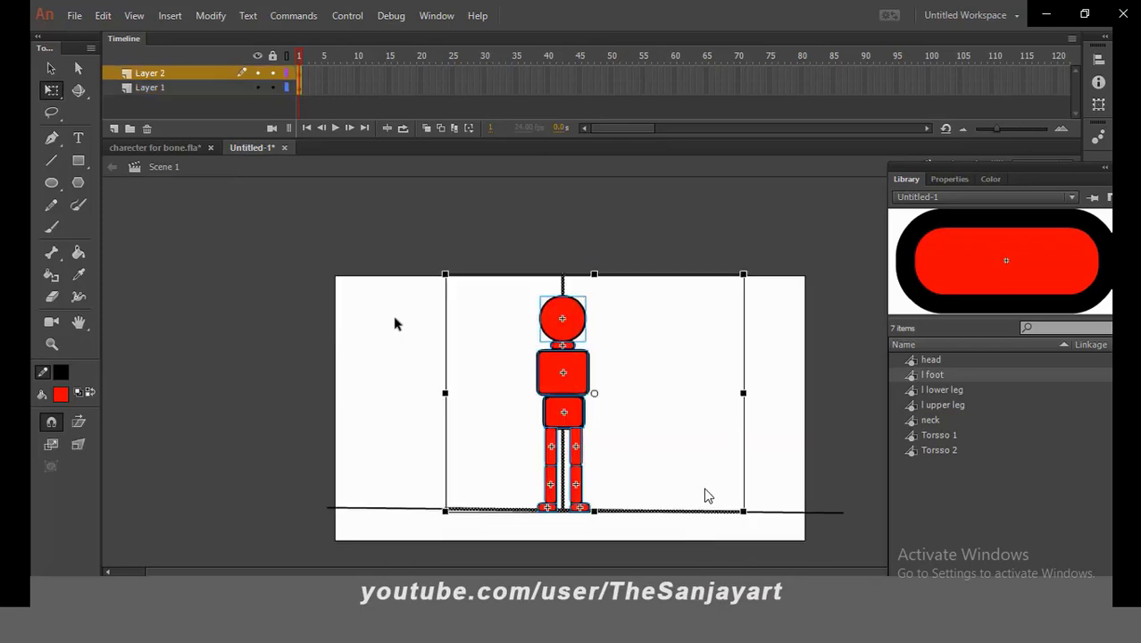
{"action": "left_click", "coordinate": [337, 364]}
{"action": "left_click", "coordinate": [914, 181]}
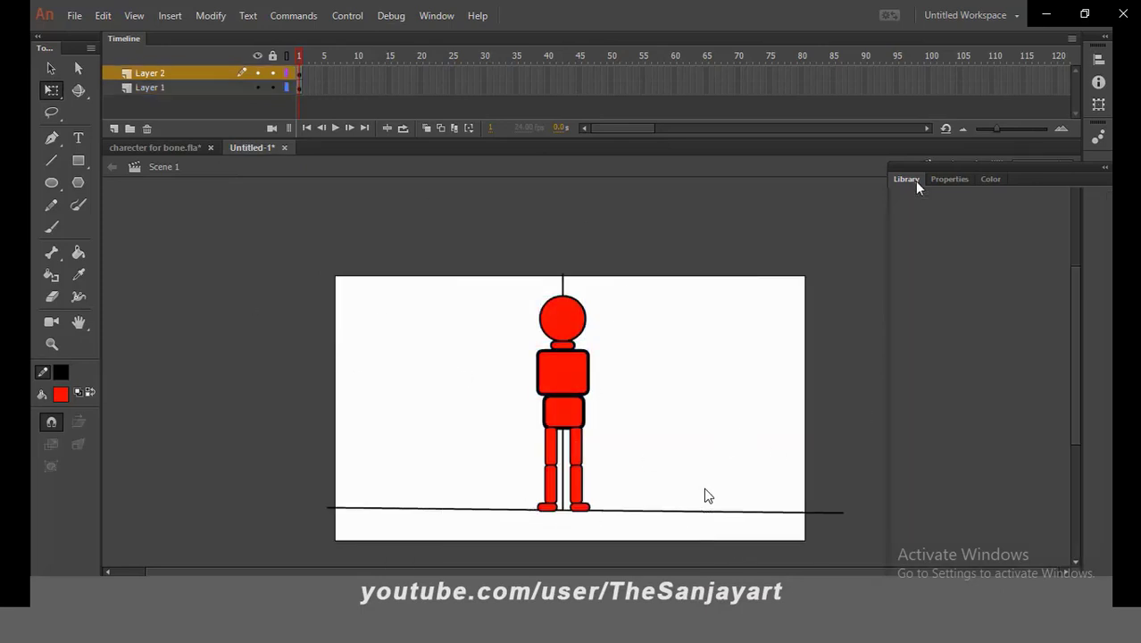
{"action": "left_click_drag", "start_coordinate": [255, 225], "coordinate": [941, 564]}
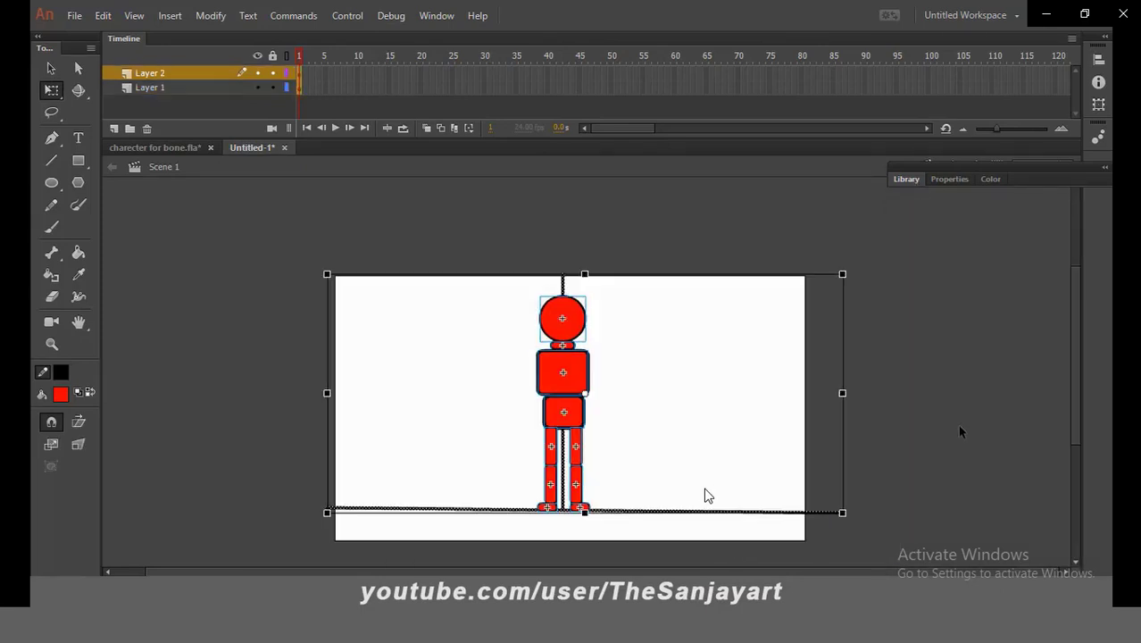
{"action": "left_click", "coordinate": [955, 422]}
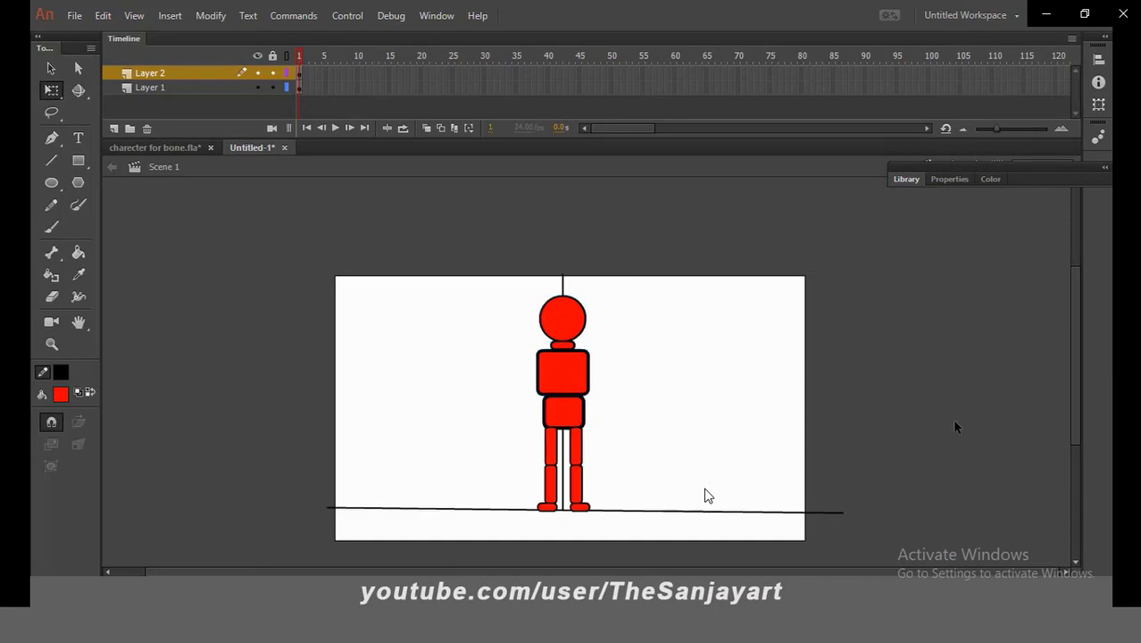
Switch to the charecter for bone.fla document and check the finished character's separate body parts by selecting them all
{"action": "left_click", "coordinate": [165, 147]}
{"action": "left_click_drag", "start_coordinate": [422, 209], "coordinate": [788, 570]}
{"action": "left_click", "coordinate": [797, 518]}
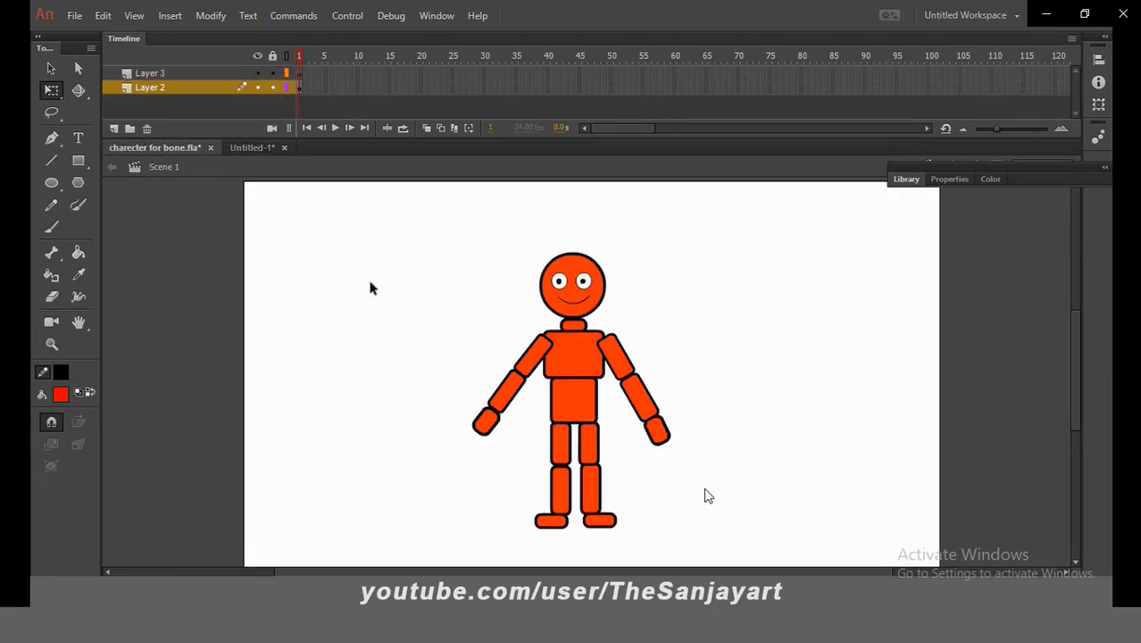
{"action": "left_click", "coordinate": [200, 72]}
{"action": "left_click_drag", "start_coordinate": [389, 221], "coordinate": [782, 570]}
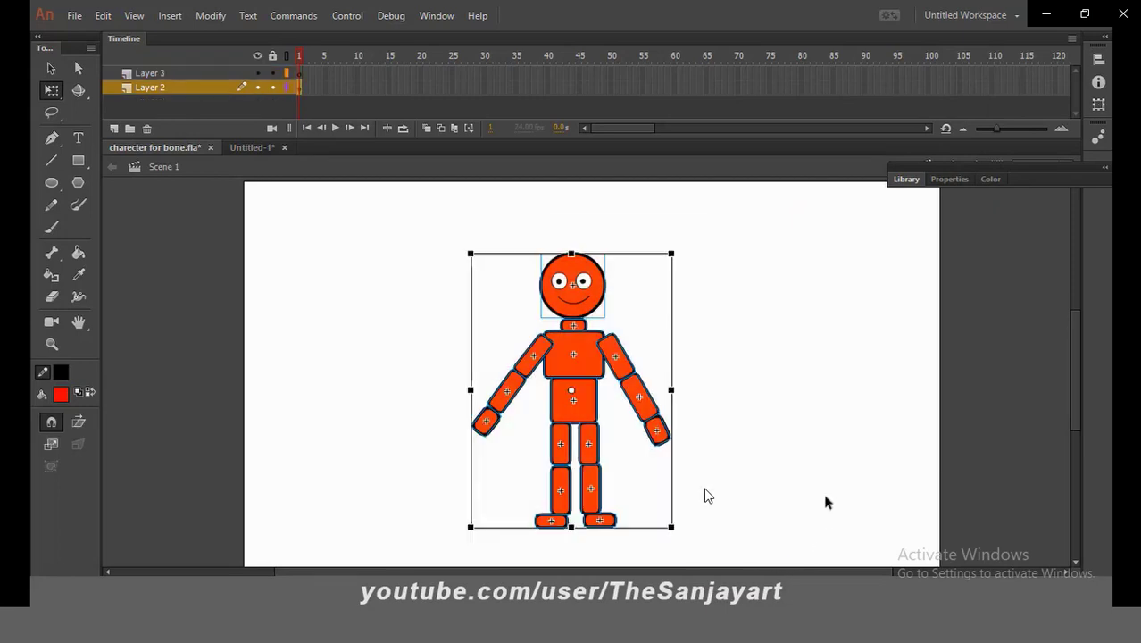
{"action": "left_click", "coordinate": [815, 464]}
{"action": "left_click_drag", "start_coordinate": [817, 464], "coordinate": [761, 424]}
Inspect the transformation points of one foot and its lower leg with the Free Transform tool
{"action": "left_click", "coordinate": [51, 91]}
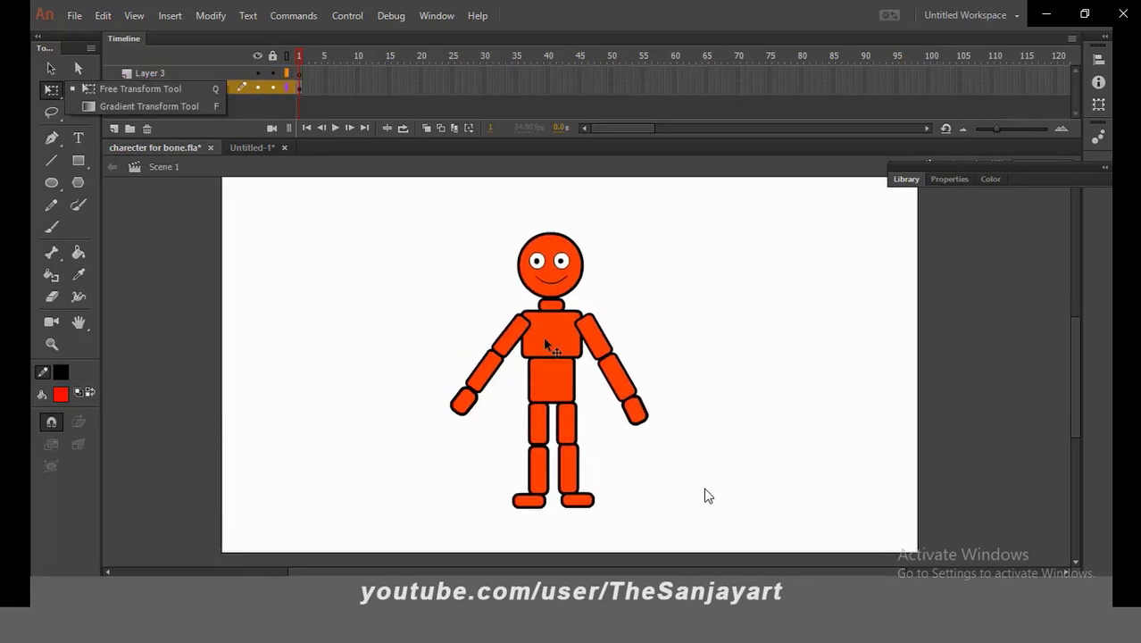
{"action": "left_click", "coordinate": [530, 501]}
{"action": "left_click", "coordinate": [542, 468]}
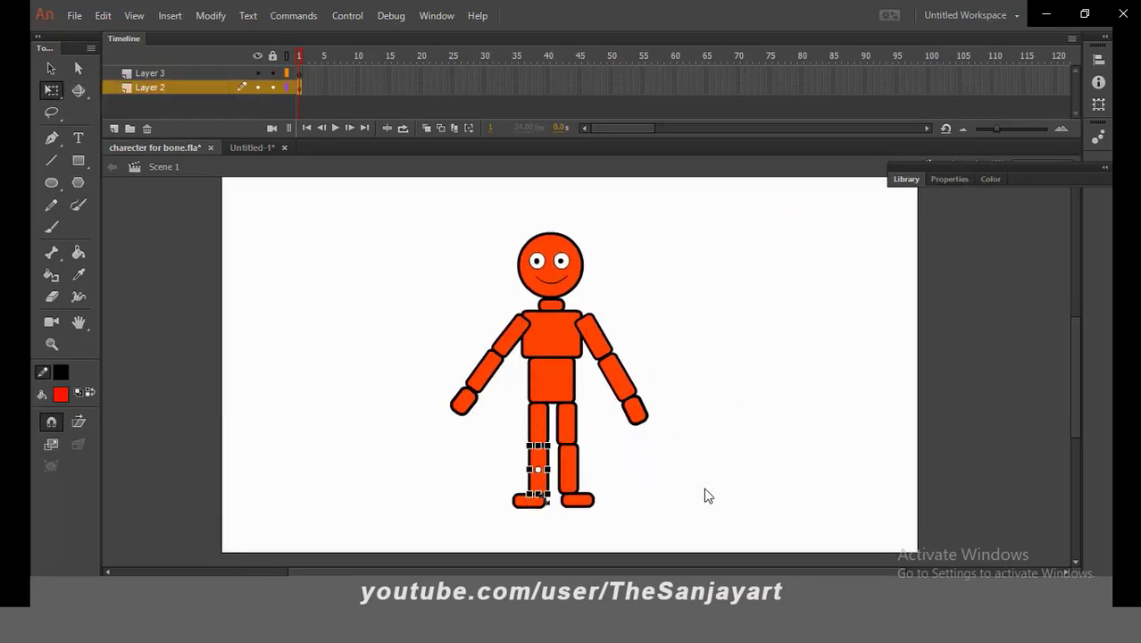
{"action": "left_click", "coordinate": [709, 424]}
On the figure's left-side arm, move the palm's transformation point to the wrist and the lower arm's to the elbow
{"action": "key", "text": "z"}
{"action": "left_click", "coordinate": [557, 436]}
{"action": "left_click", "coordinate": [915, 184]}
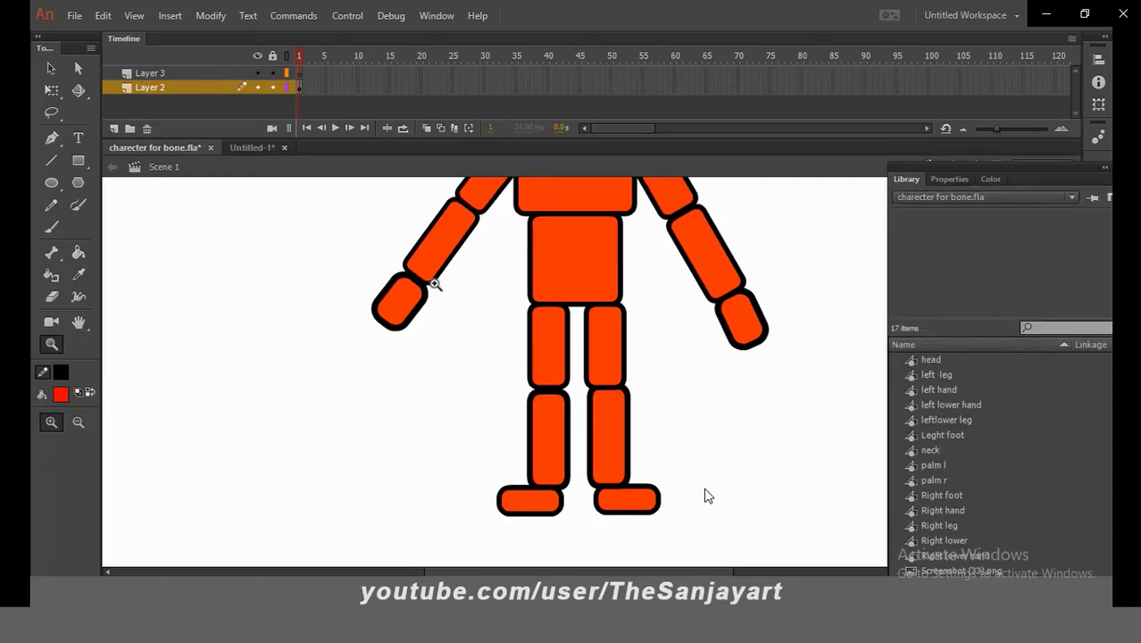
{"action": "left_click", "coordinate": [49, 70]}
{"action": "left_click", "coordinate": [443, 259]}
{"action": "left_click", "coordinate": [405, 305]}
{"action": "left_click", "coordinate": [52, 90]}
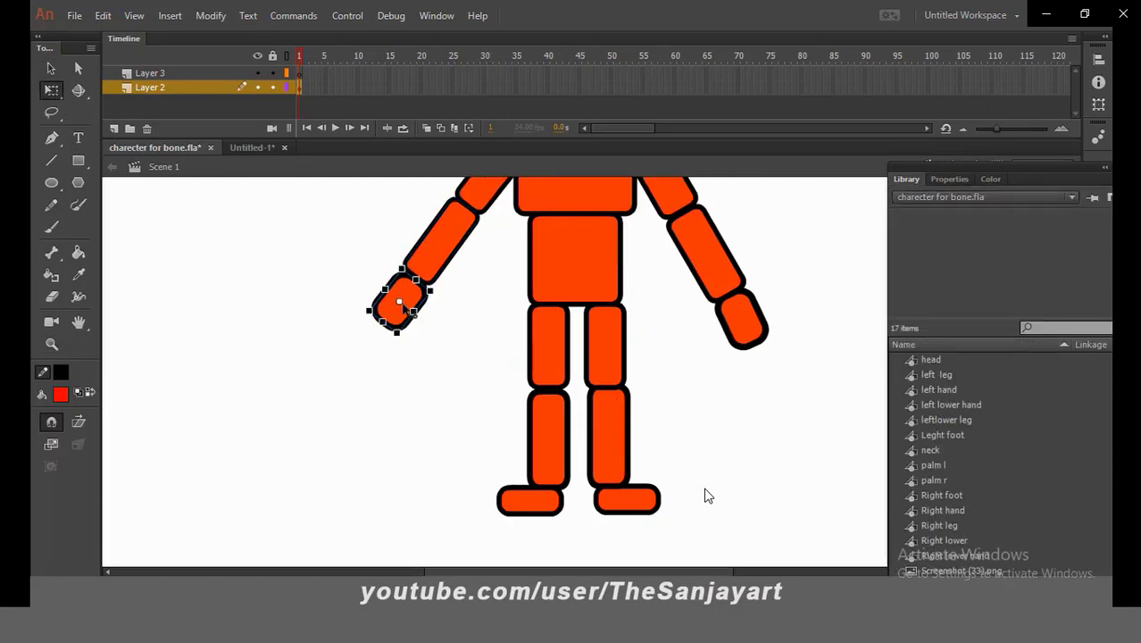
{"action": "left_click_drag", "start_coordinate": [401, 302], "coordinate": [412, 287]}
{"action": "left_click", "coordinate": [451, 256]}
{"action": "left_click_drag", "start_coordinate": [440, 241], "coordinate": [466, 216]}
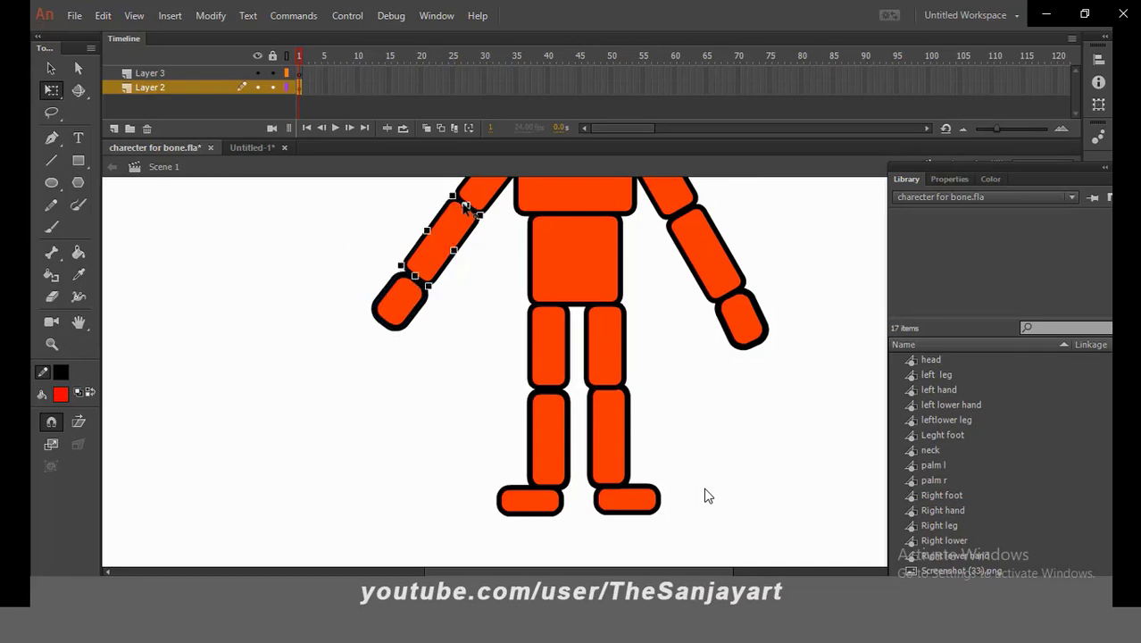
Move the same arm's upper-arm transformation point to the shoulder and the head's to its base above the neck
{"action": "scroll", "coordinate": [704, 496], "scroll_direction": "up", "scroll_amount": 5}
{"action": "left_click_drag", "start_coordinate": [453, 491], "coordinate": [475, 457]}
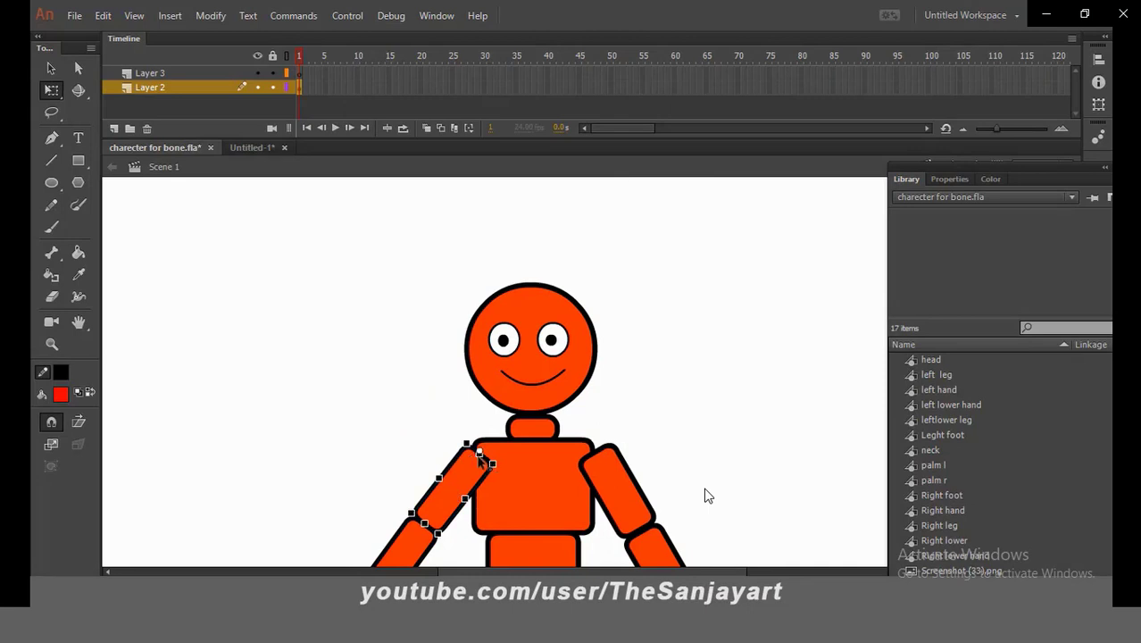
{"action": "left_click", "coordinate": [545, 436]}
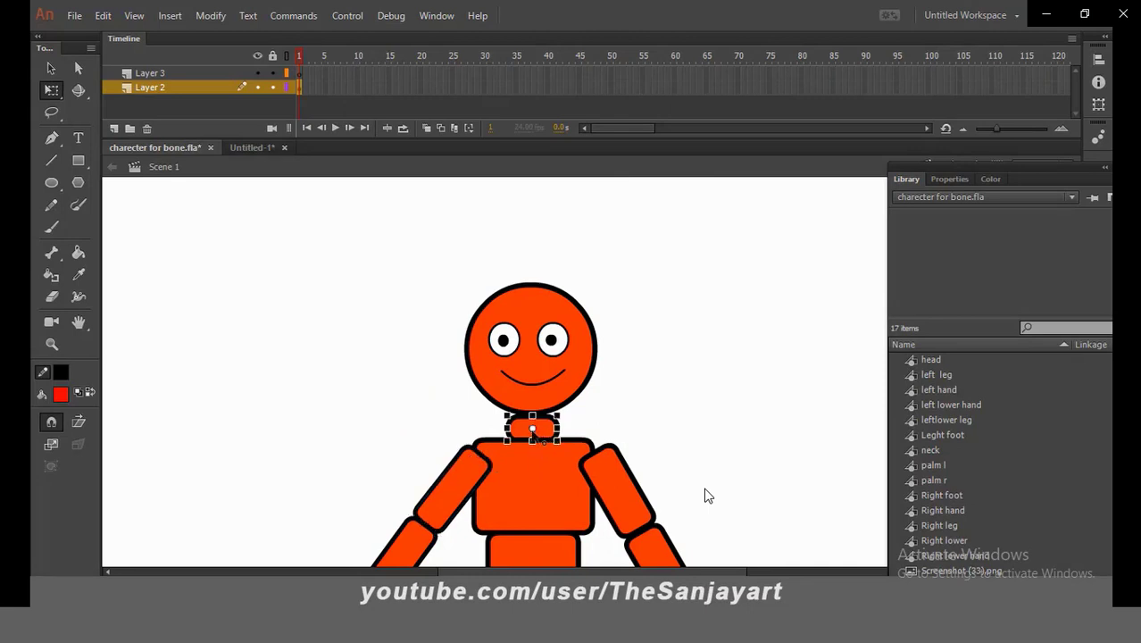
{"action": "left_click", "coordinate": [531, 351]}
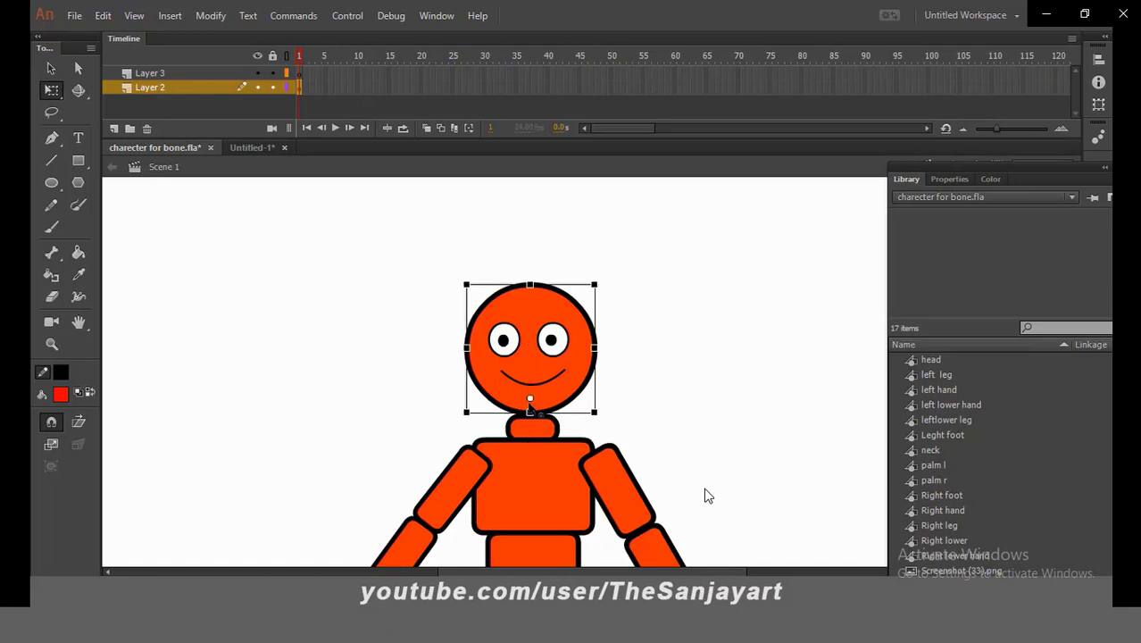
Move the transformation points of the figure's other arm to the shoulder for the upper arm, elbow for the lower arm and wrist for the palm
{"action": "scroll", "coordinate": [626, 375], "scroll_direction": "down", "scroll_amount": 4}
{"action": "left_click", "coordinate": [577, 298]}
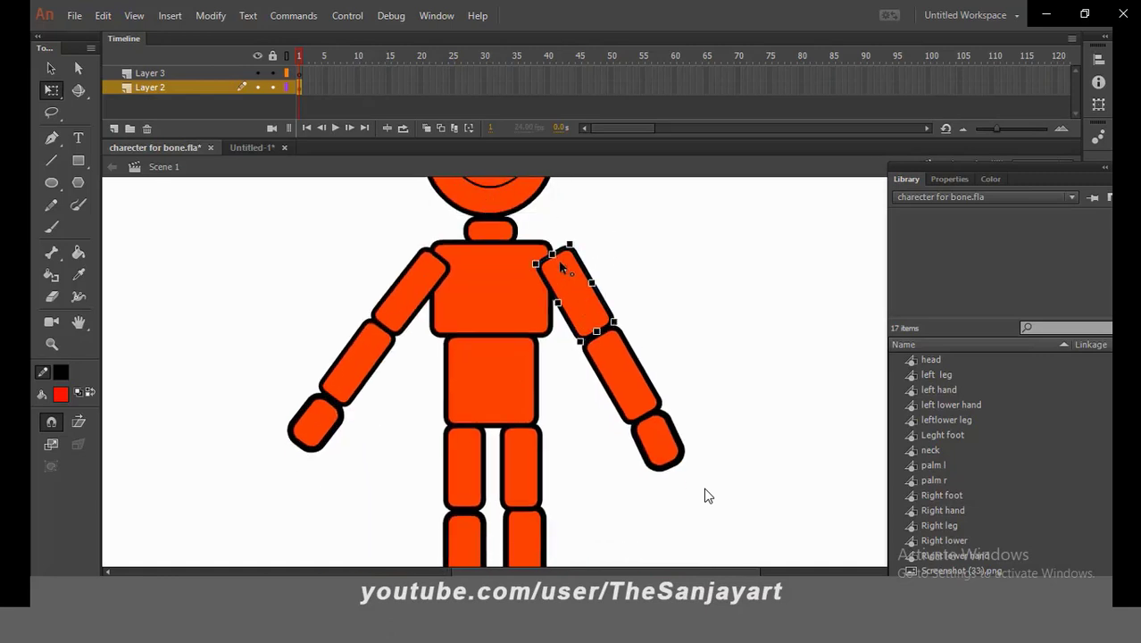
{"action": "left_click", "coordinate": [623, 378]}
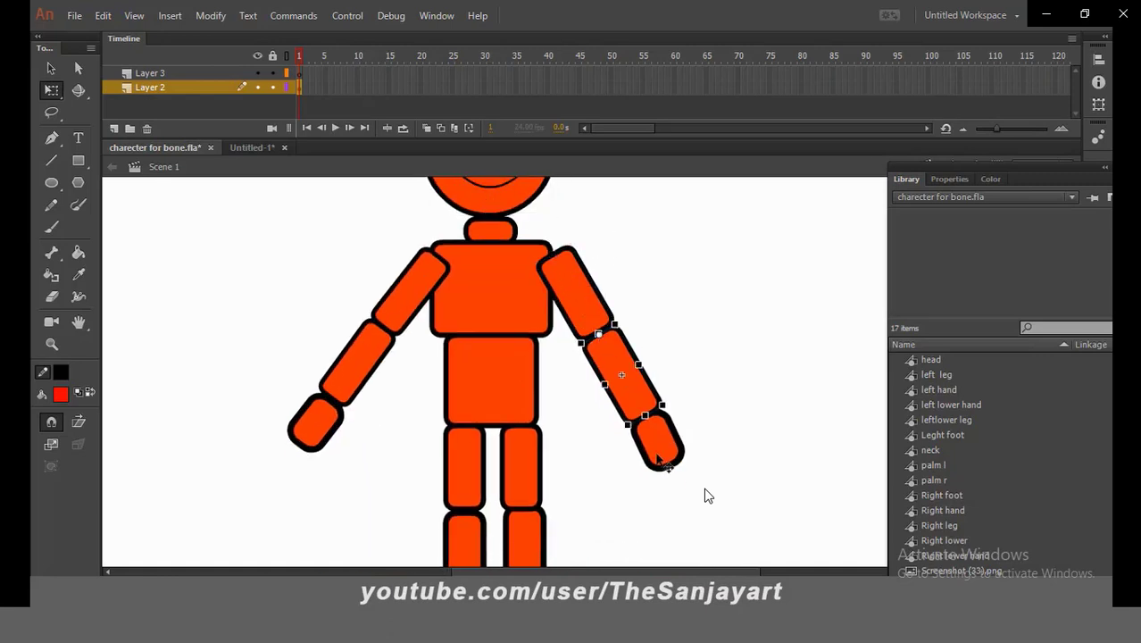
{"action": "left_click", "coordinate": [657, 441]}
Move the transformation points of both upper legs to the hips and of both lower legs to the knees
{"action": "scroll", "coordinate": [666, 446], "scroll_direction": "down", "scroll_amount": 3}
{"action": "left_click", "coordinate": [557, 310]}
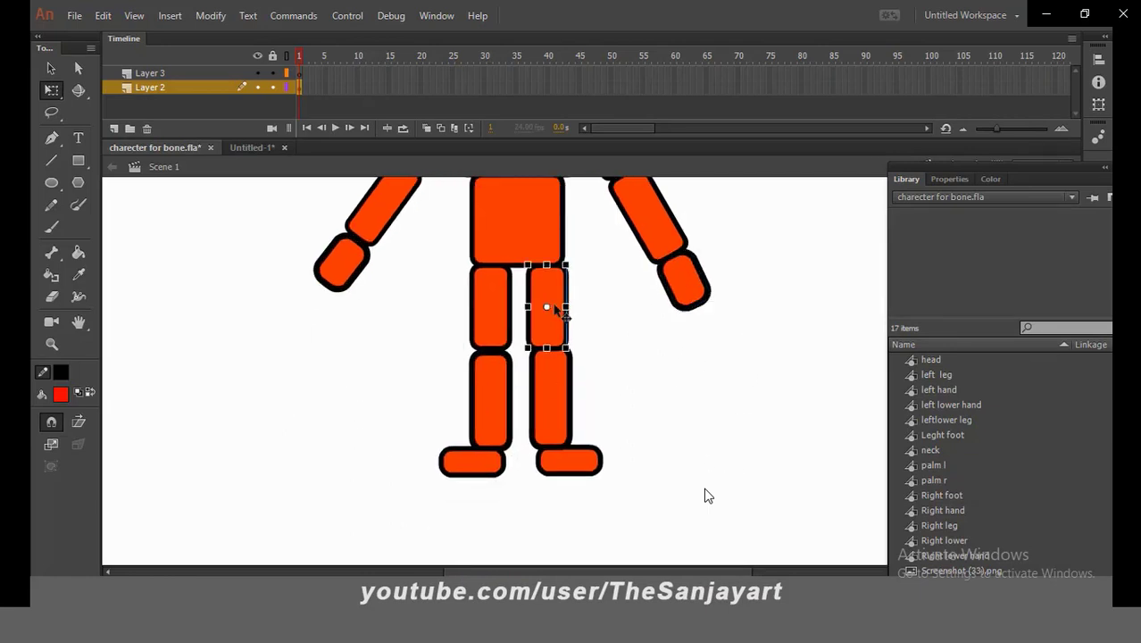
{"action": "left_click", "coordinate": [493, 309]}
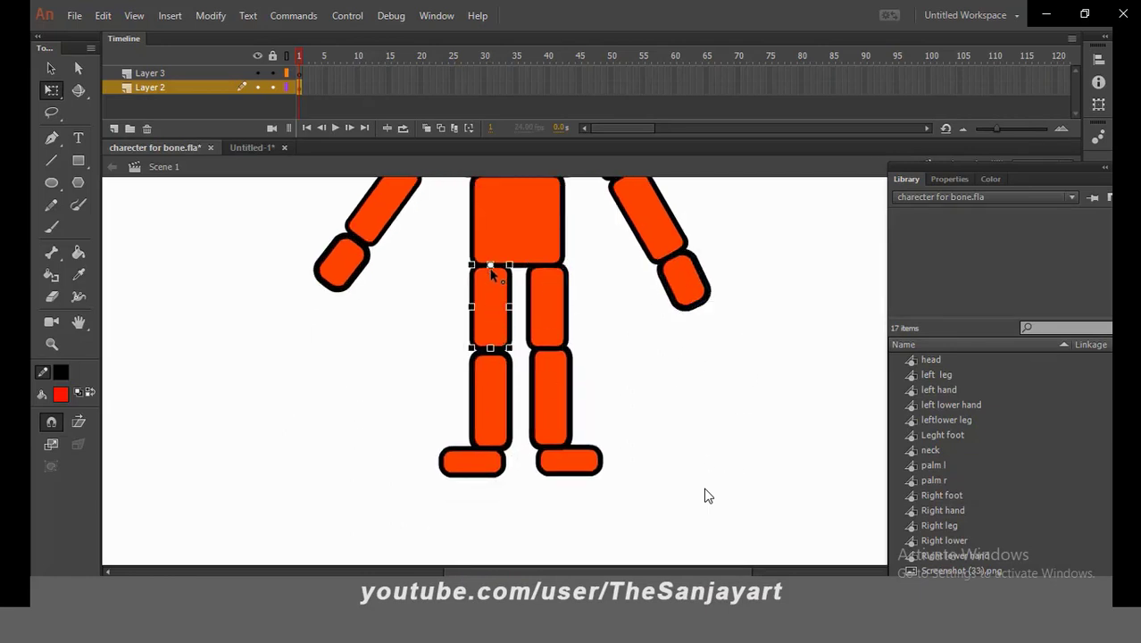
{"action": "left_click", "coordinate": [492, 403]}
{"action": "left_click", "coordinate": [553, 402]}
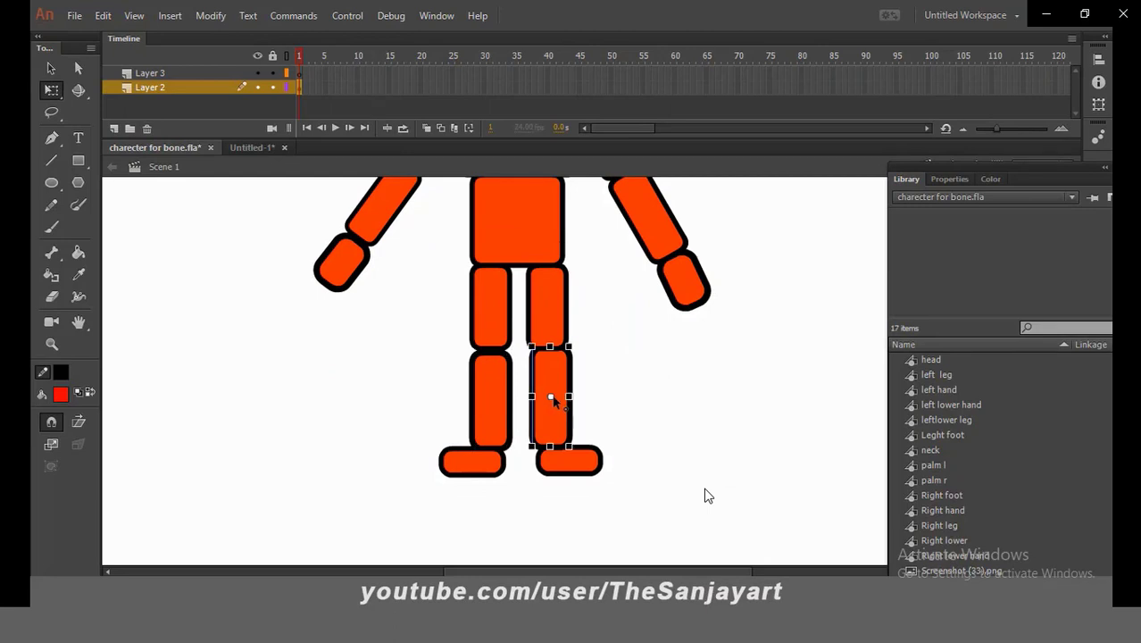
Move the transformation points of both feet to their upper inner corners at the ankles, leaving nothing selected
{"action": "left_click", "coordinate": [569, 462]}
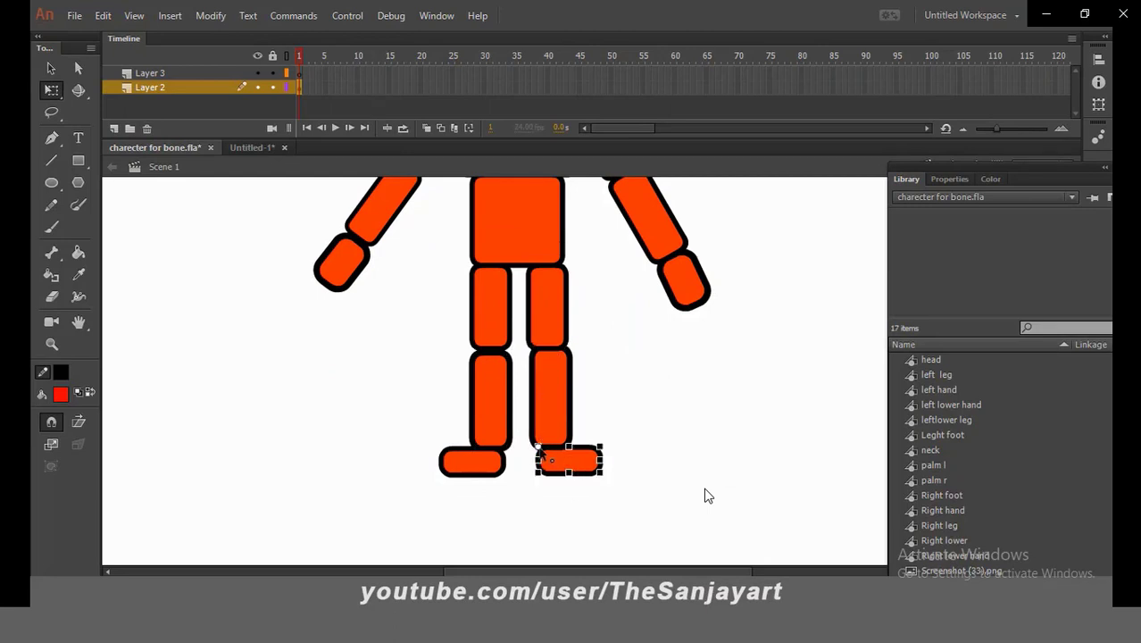
{"action": "left_click", "coordinate": [464, 463]}
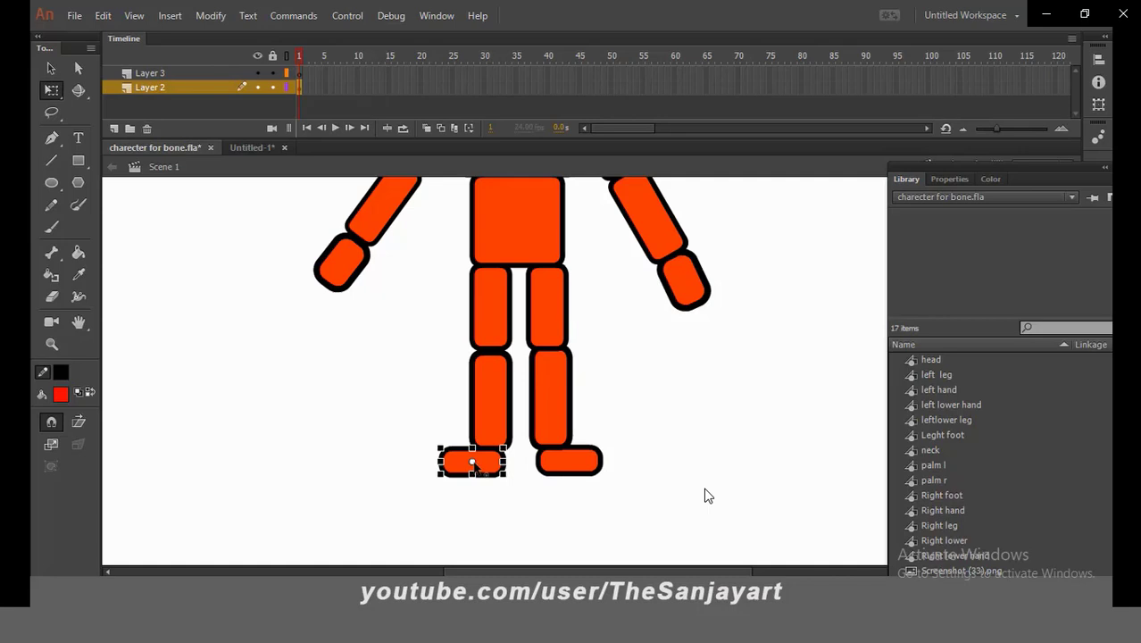
{"action": "left_click", "coordinate": [525, 477]}
{"action": "key", "text": "z"}
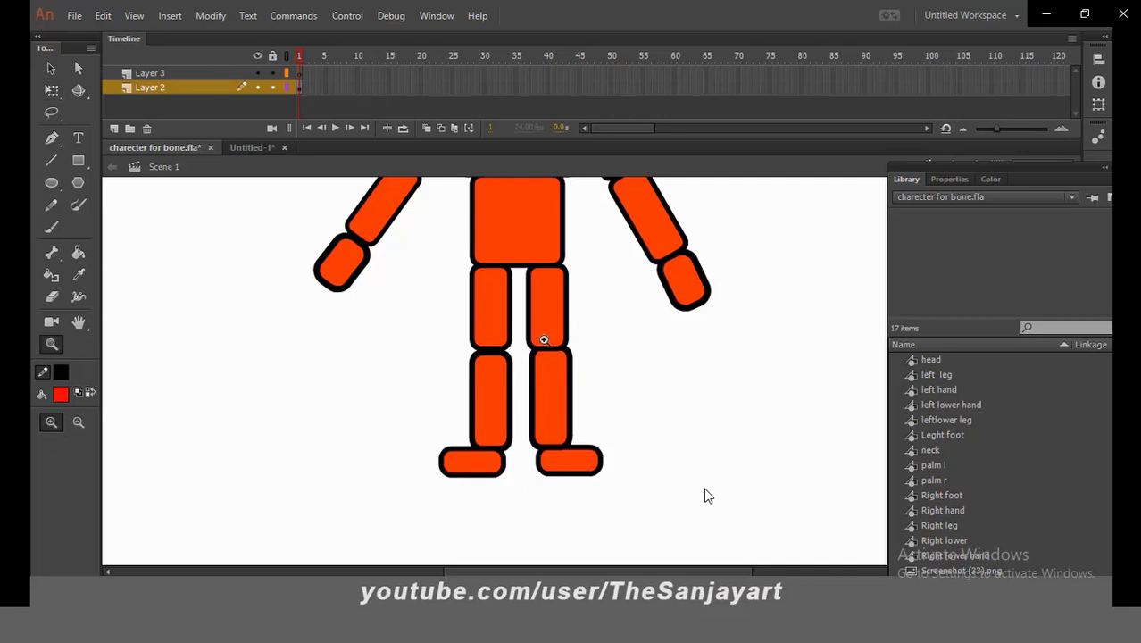
{"action": "left_click", "coordinate": [543, 338], "text": "alt"}
{"action": "left_click_drag", "start_coordinate": [690, 299], "coordinate": [644, 327]}
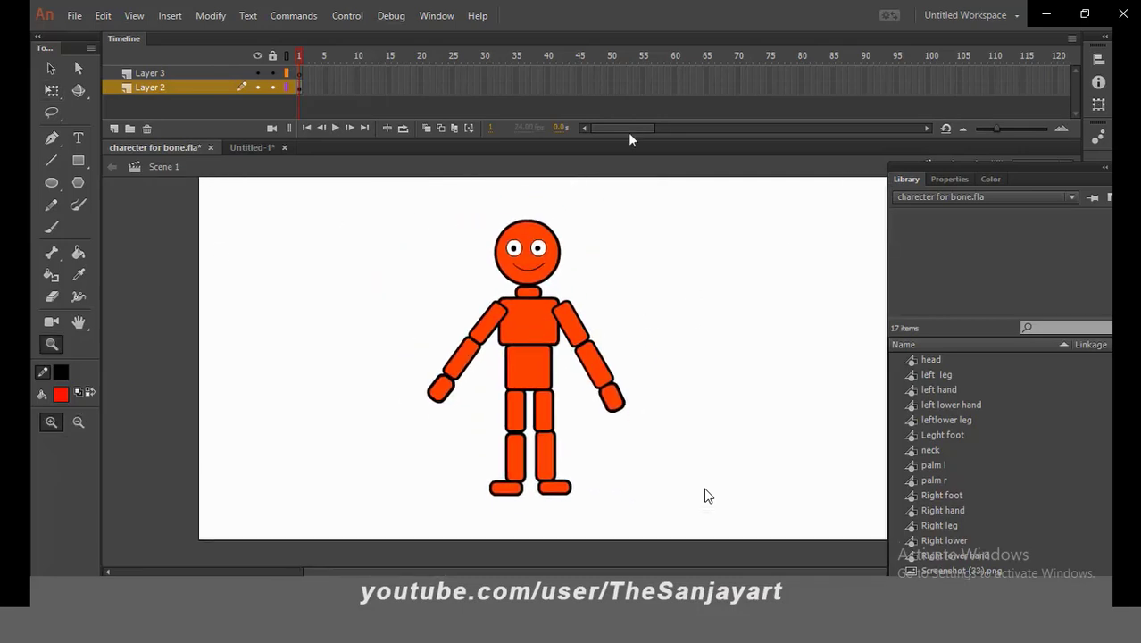
Collapse the timeline and add the first bone from the center of the lower torso up to the chest
{"action": "key", "text": "v"}
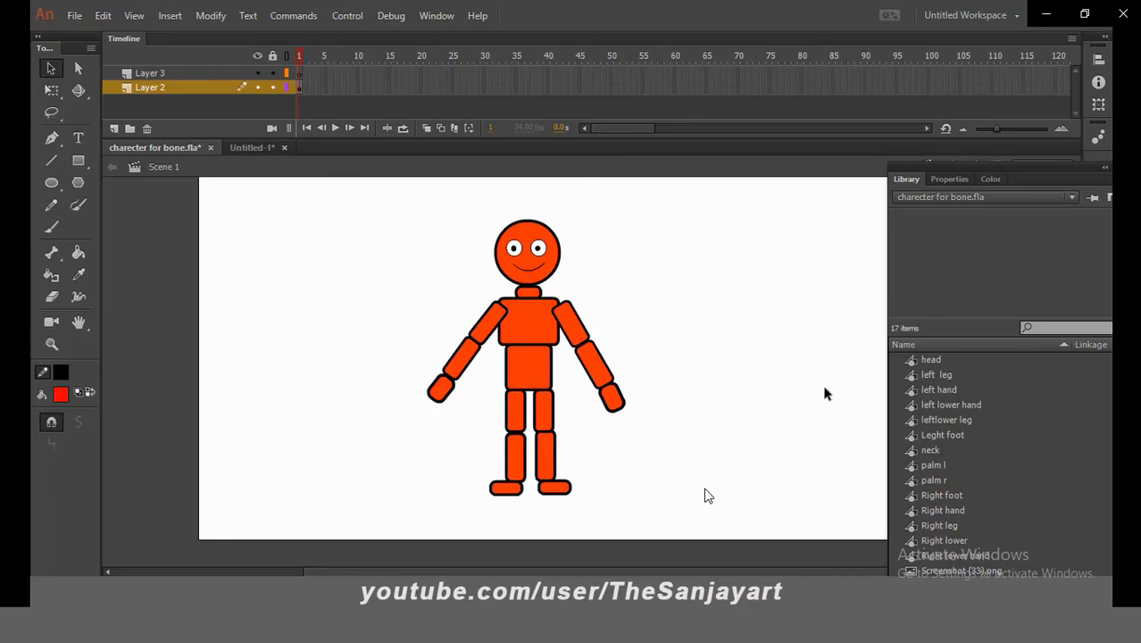
{"action": "key", "text": "z"}
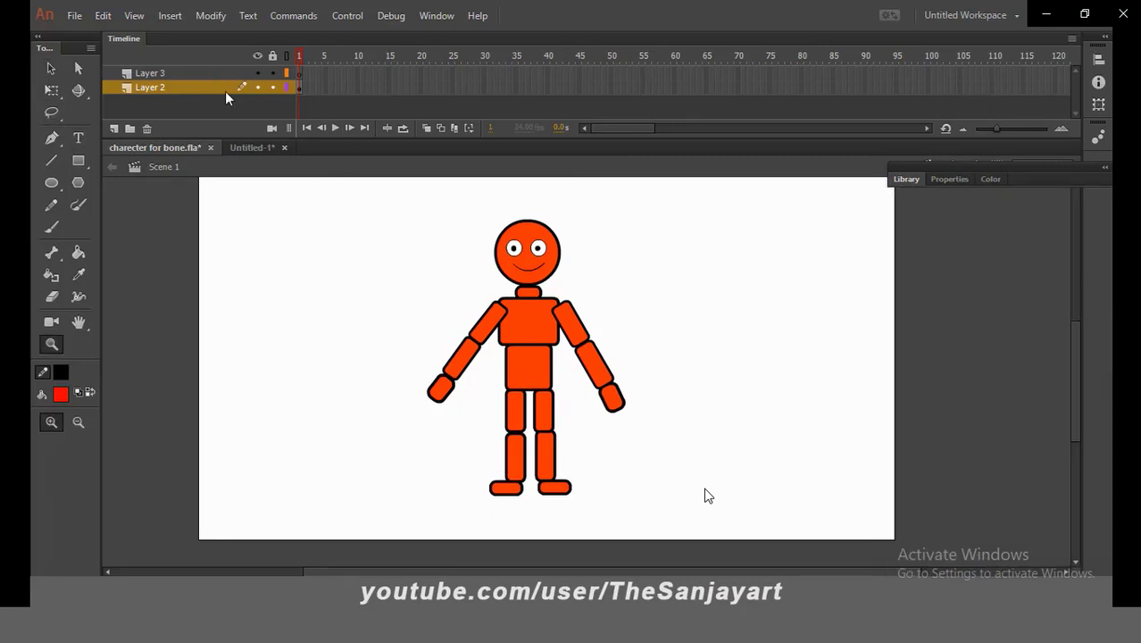
{"action": "double_click", "coordinate": [124, 39]}
{"action": "left_click", "coordinate": [683, 315]}
{"action": "left_click_drag", "start_coordinate": [558, 334], "coordinate": [809, 402]}
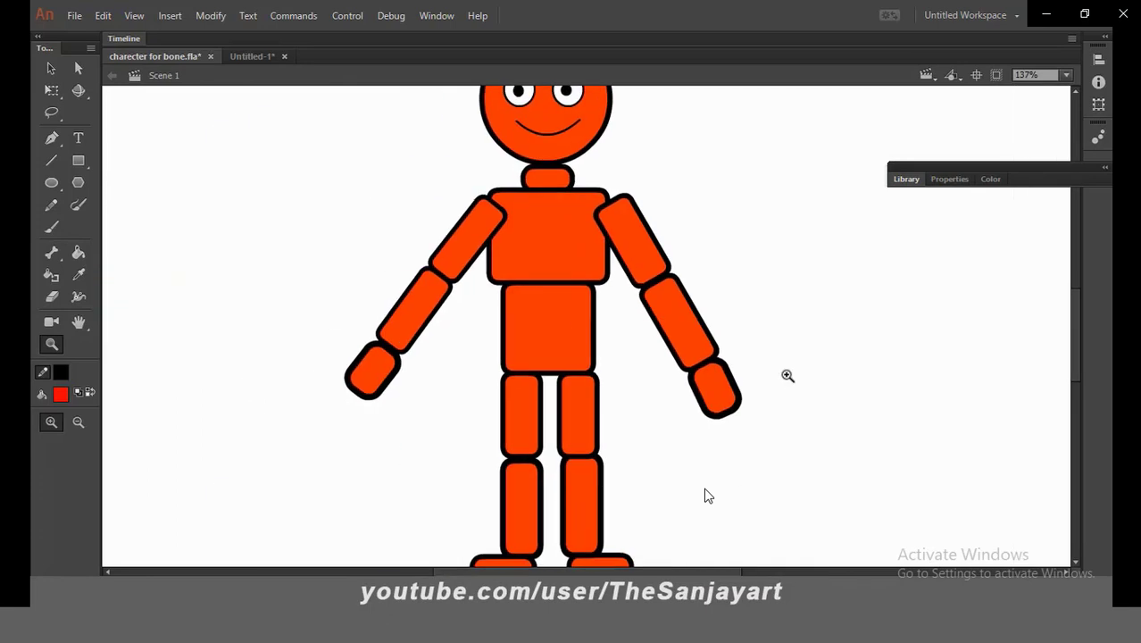
{"action": "left_click", "coordinate": [715, 348], "text": "alt"}
{"action": "left_click_drag", "start_coordinate": [710, 340], "coordinate": [759, 349]}
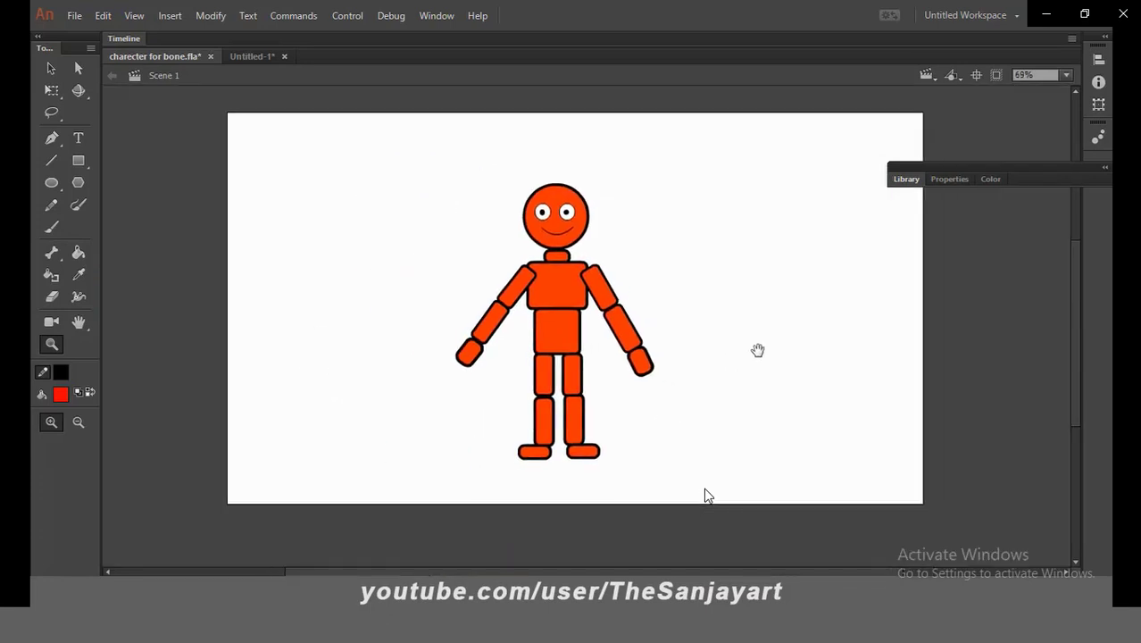
{"action": "left_click", "coordinate": [51, 256]}
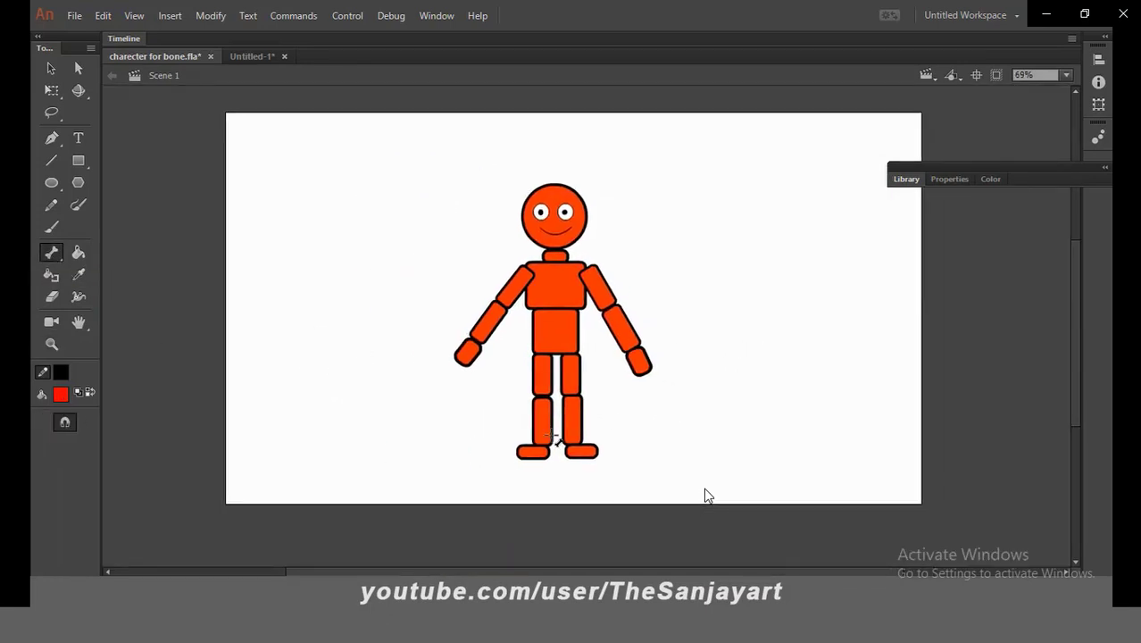
{"action": "left_click_drag", "start_coordinate": [554, 331], "coordinate": [552, 298]}
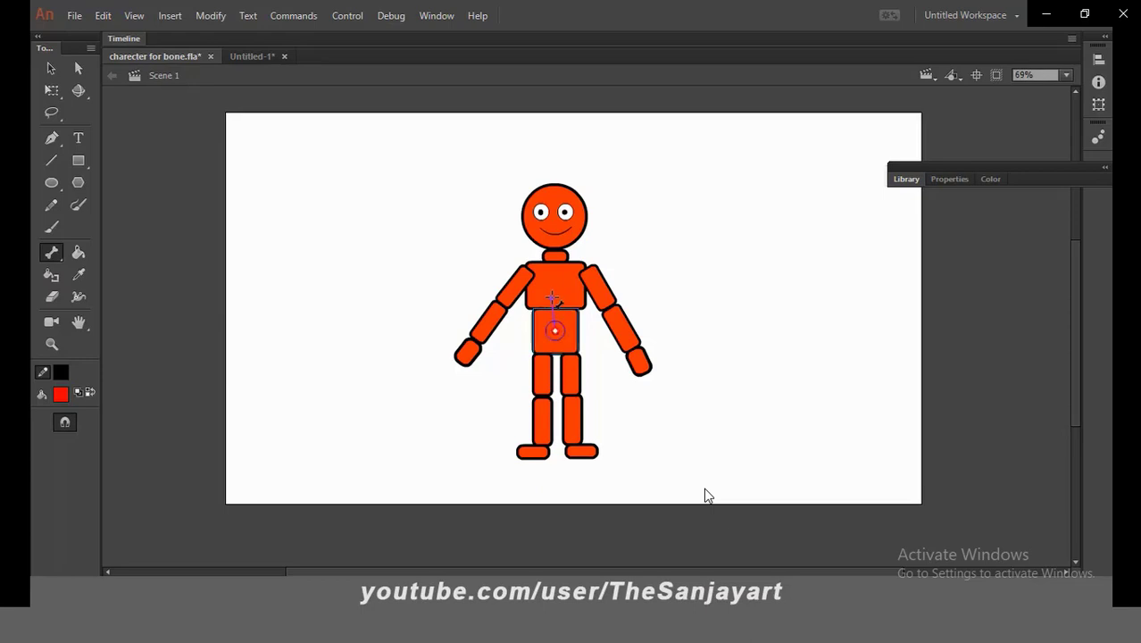
Add bone chains from the lower torso through the hip and knee of each leg to both feet
{"action": "key", "text": "z"}
{"action": "left_click", "coordinate": [553, 331]}
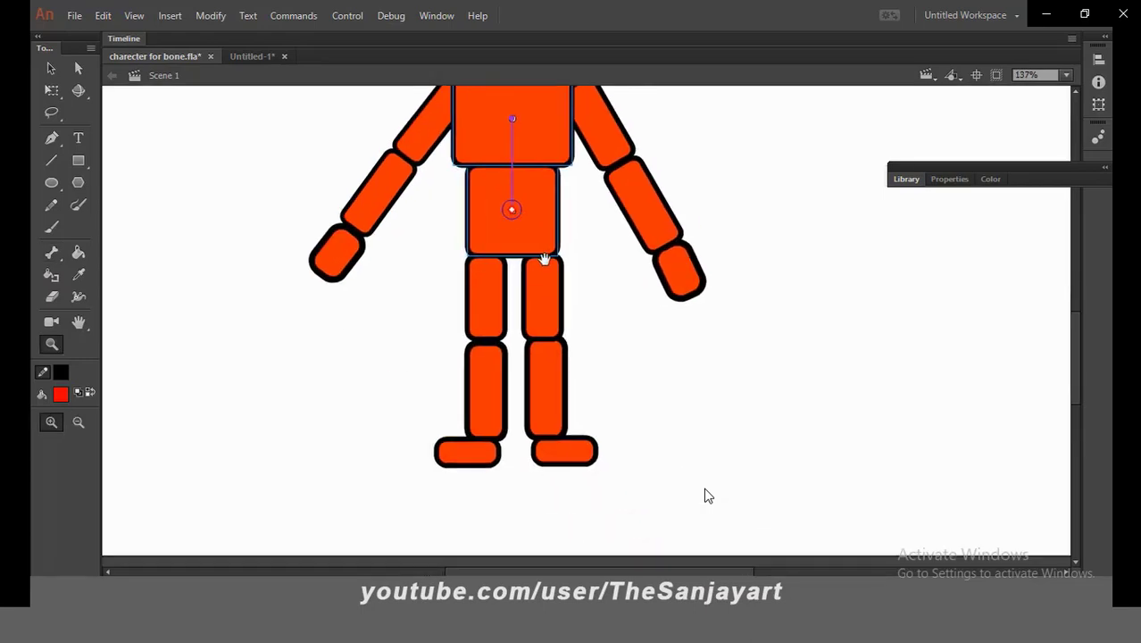
{"action": "key", "text": "m"}
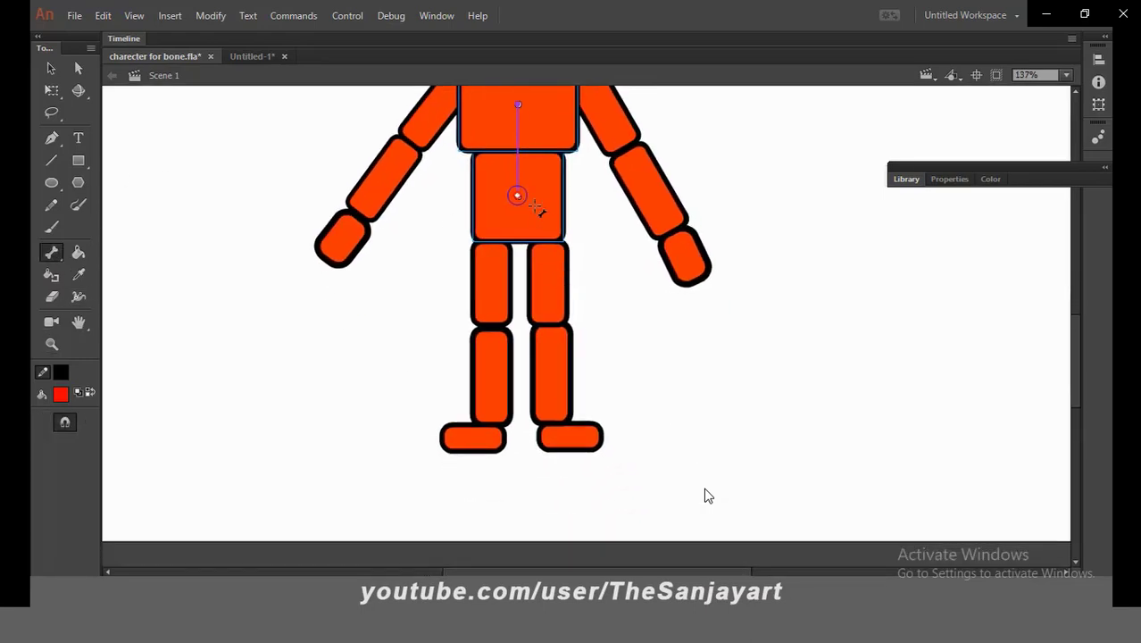
{"action": "left_click_drag", "start_coordinate": [552, 259], "coordinate": [552, 259]}
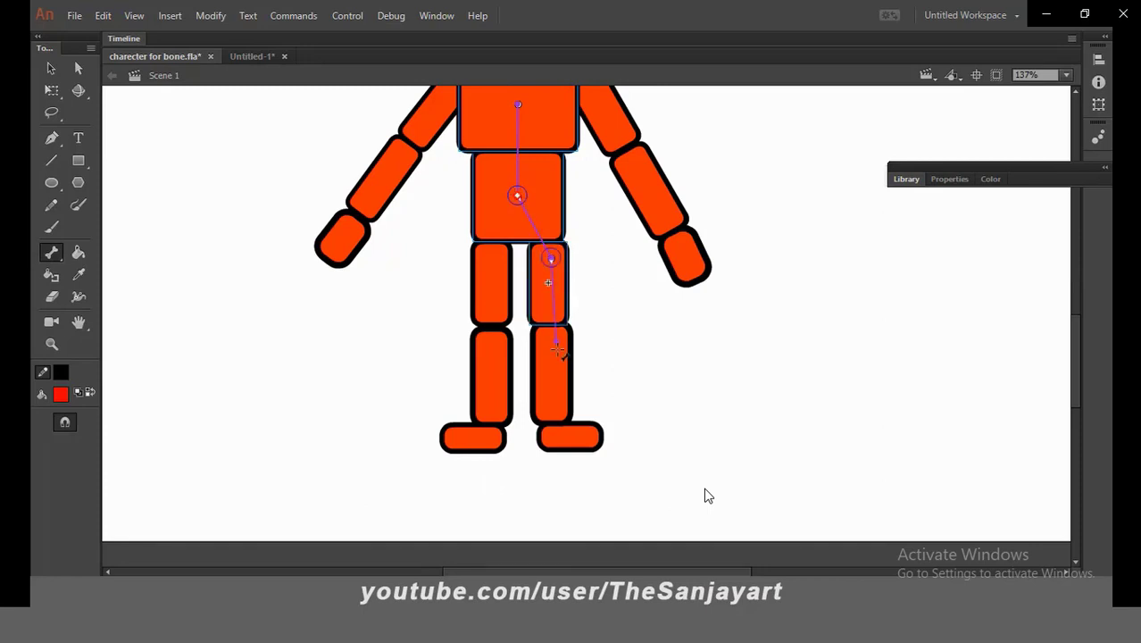
{"action": "left_click_drag", "start_coordinate": [553, 344], "coordinate": [553, 345]}
{"action": "left_click_drag", "start_coordinate": [552, 344], "coordinate": [553, 435]}
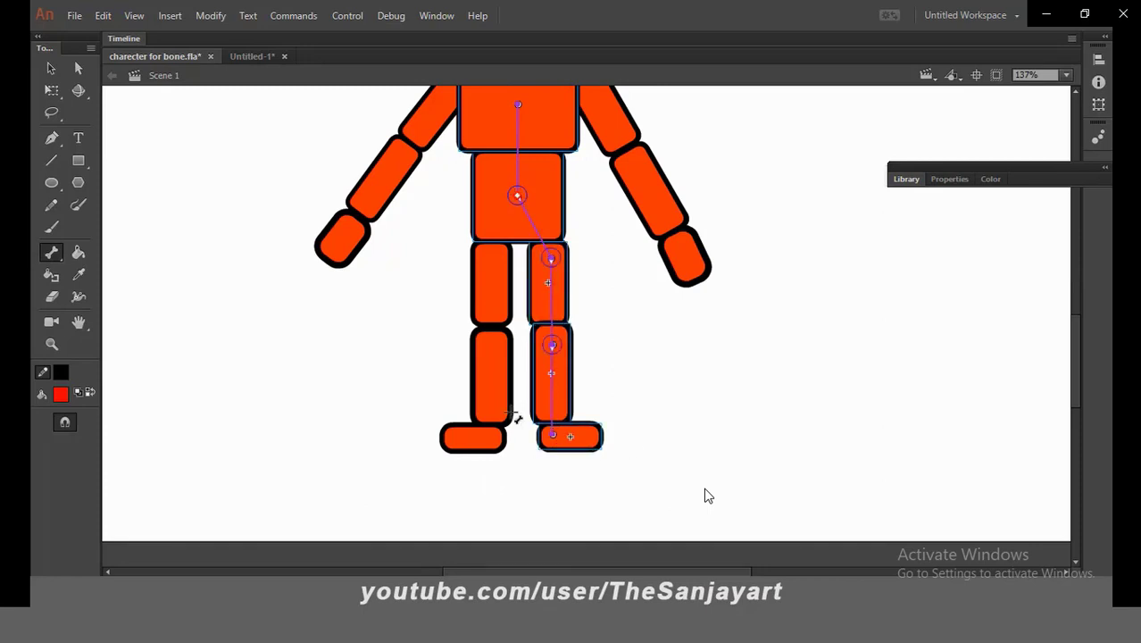
{"action": "left_click_drag", "start_coordinate": [492, 259], "coordinate": [490, 342]}
{"action": "left_click_drag", "start_coordinate": [490, 342], "coordinate": [504, 440]}
Extend the armature with bones from the chest through the neck to the head
{"action": "scroll", "coordinate": [625, 344], "scroll_direction": "up", "scroll_amount": 5}
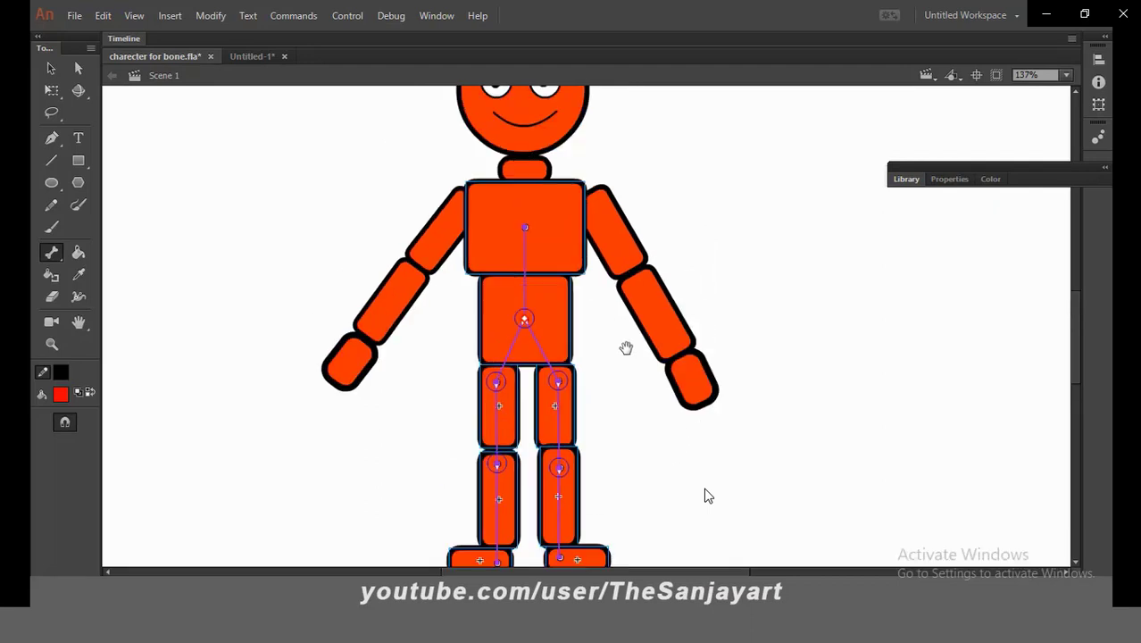
{"action": "left_click_drag", "start_coordinate": [533, 253], "coordinate": [533, 232]}
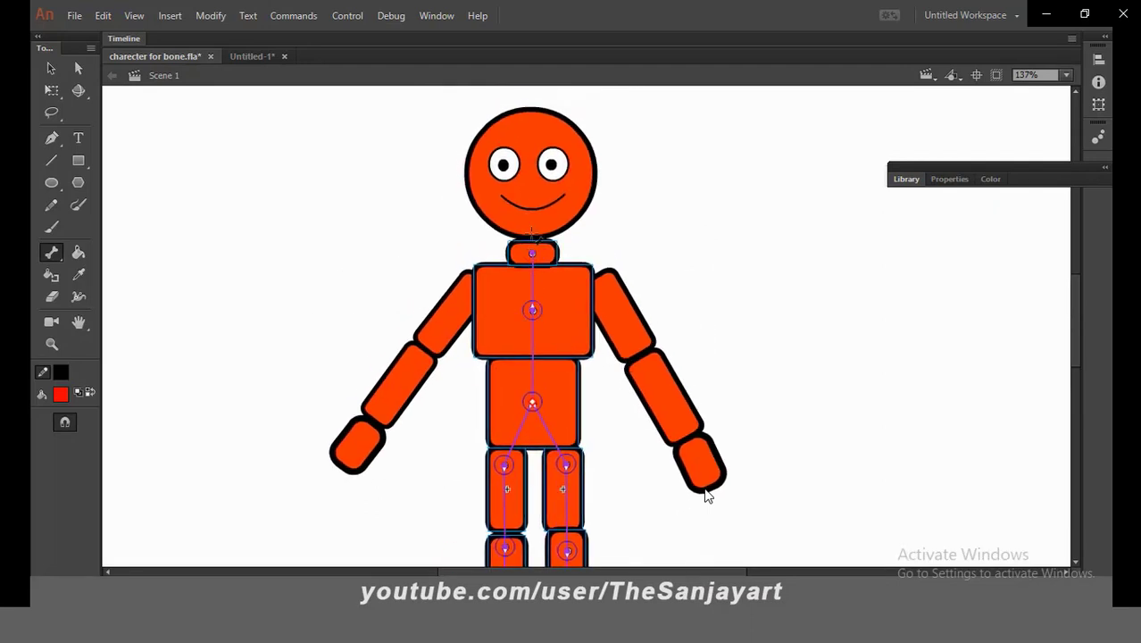
{"action": "left_click_drag", "start_coordinate": [531, 181], "coordinate": [532, 184]}
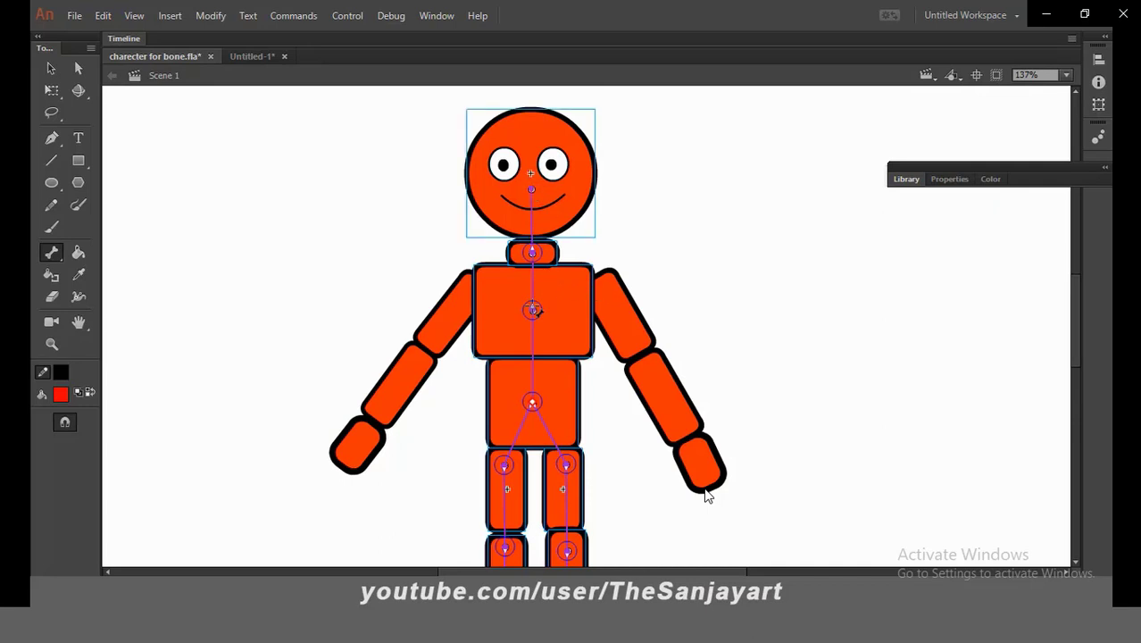
Add bone chains from the chest through the shoulder and elbow of each arm to both palms
{"action": "left_click_drag", "start_coordinate": [607, 290], "coordinate": [701, 461]}
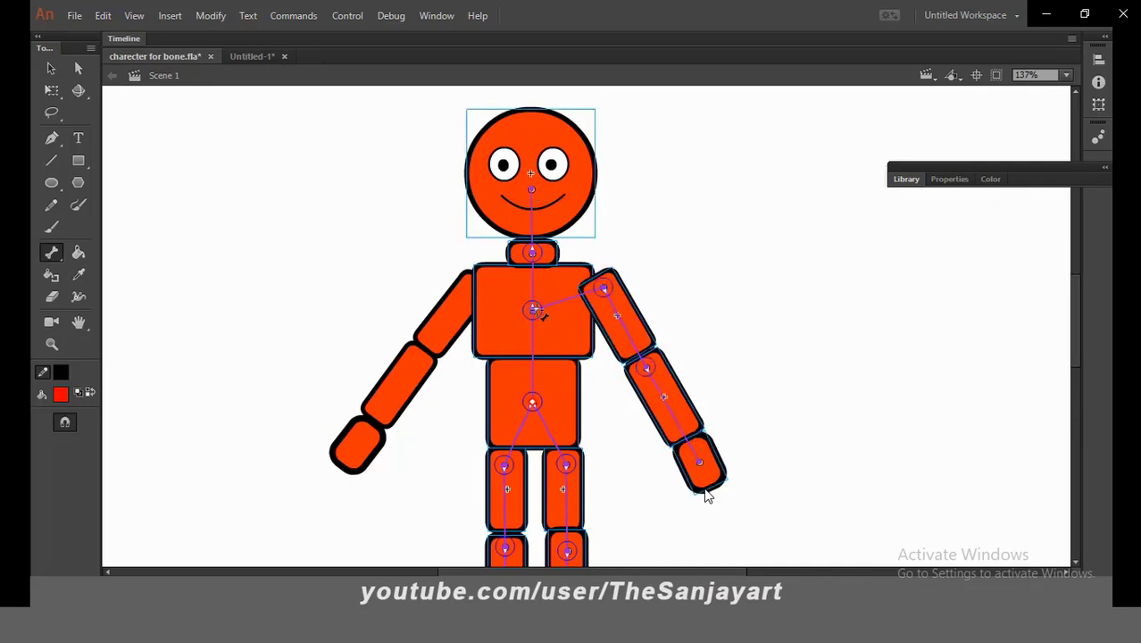
{"action": "left_click_drag", "start_coordinate": [468, 284], "coordinate": [476, 291]}
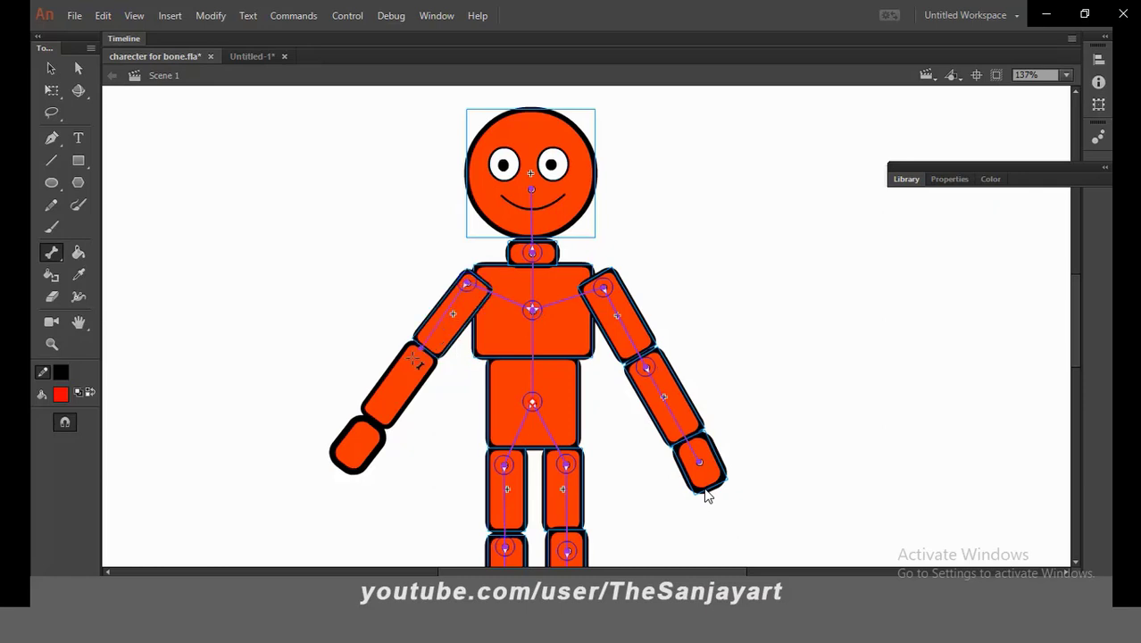
{"action": "left_click_drag", "start_coordinate": [413, 360], "coordinate": [358, 444]}
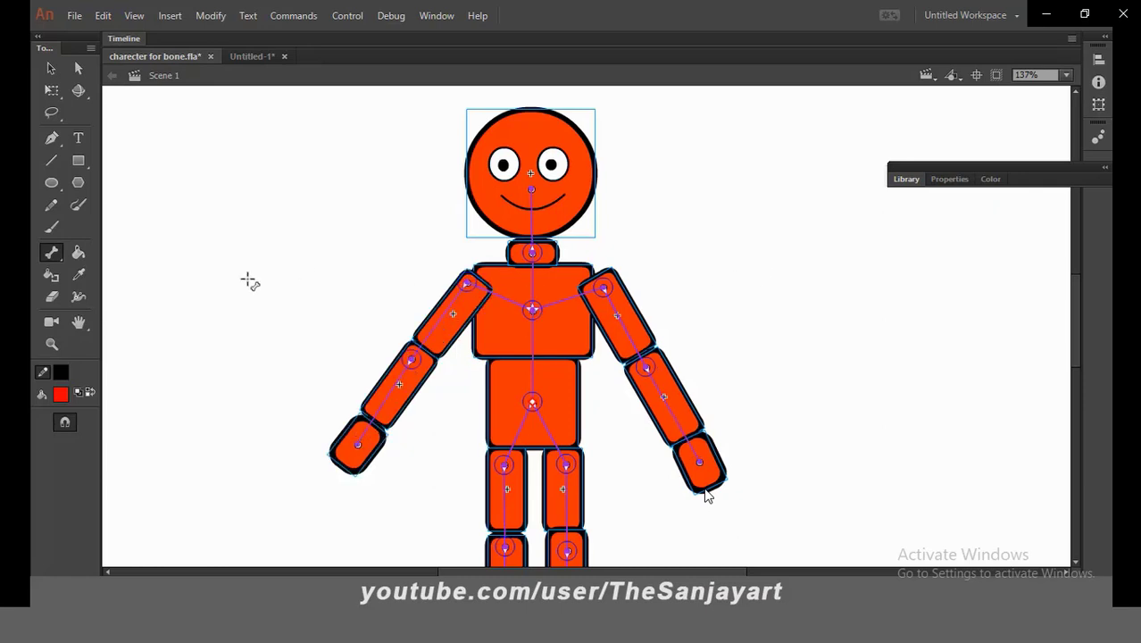
Fit the stage in view, expand the timeline, and delete Layer 2 and Layer 3 so only the armature layer remains
{"action": "double_click", "coordinate": [78, 322]}
{"action": "left_click", "coordinate": [51, 68]}
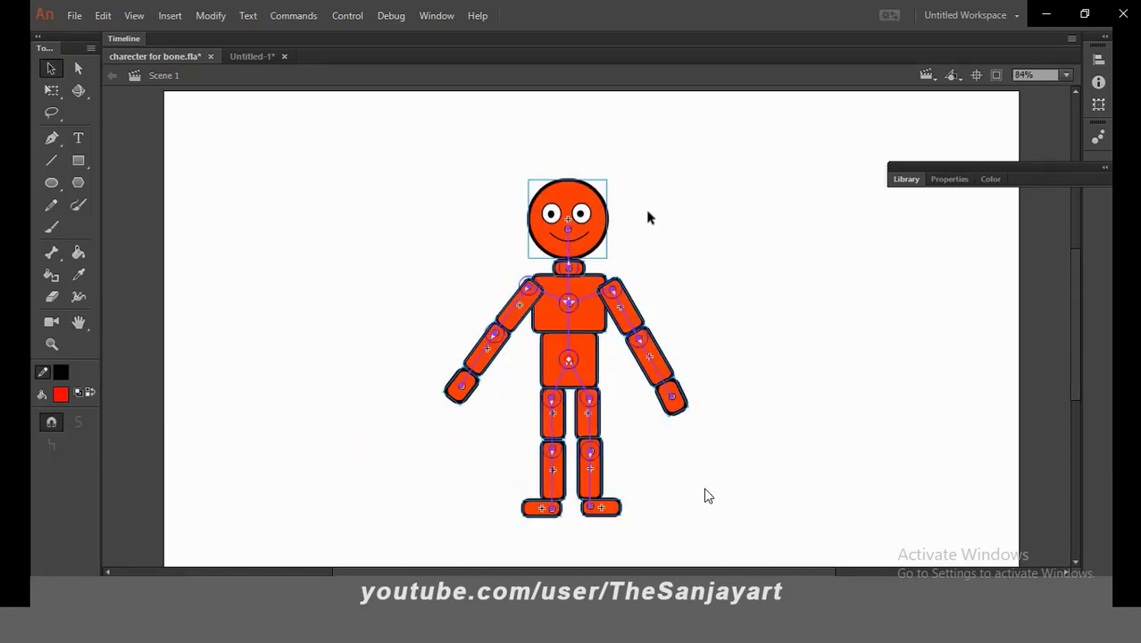
{"action": "left_click", "coordinate": [127, 40]}
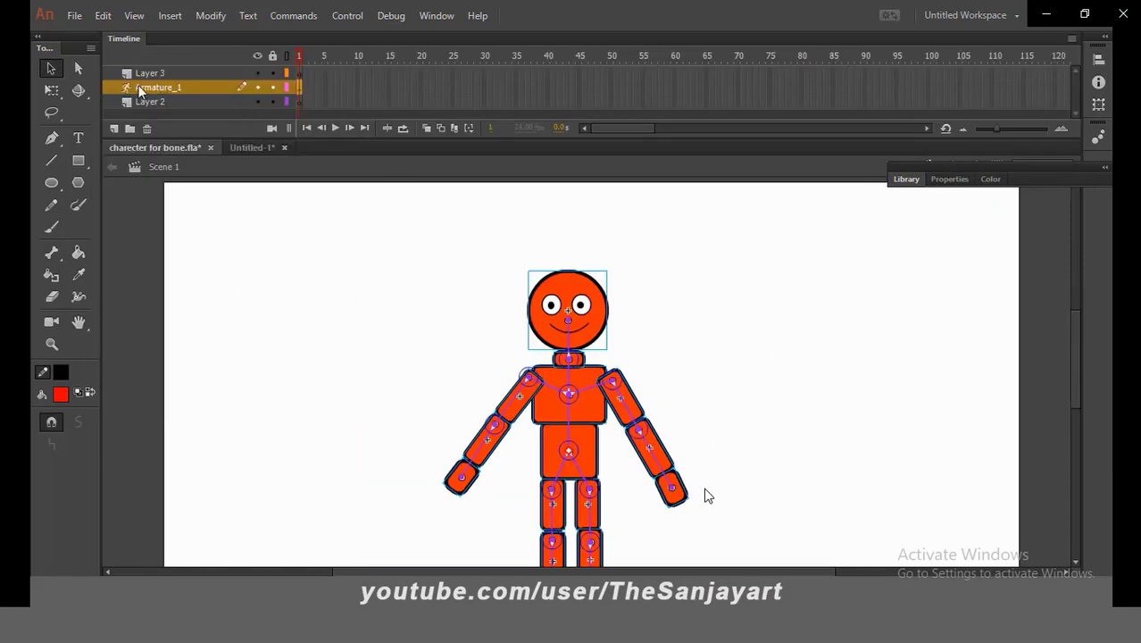
{"action": "left_click", "coordinate": [189, 73]}
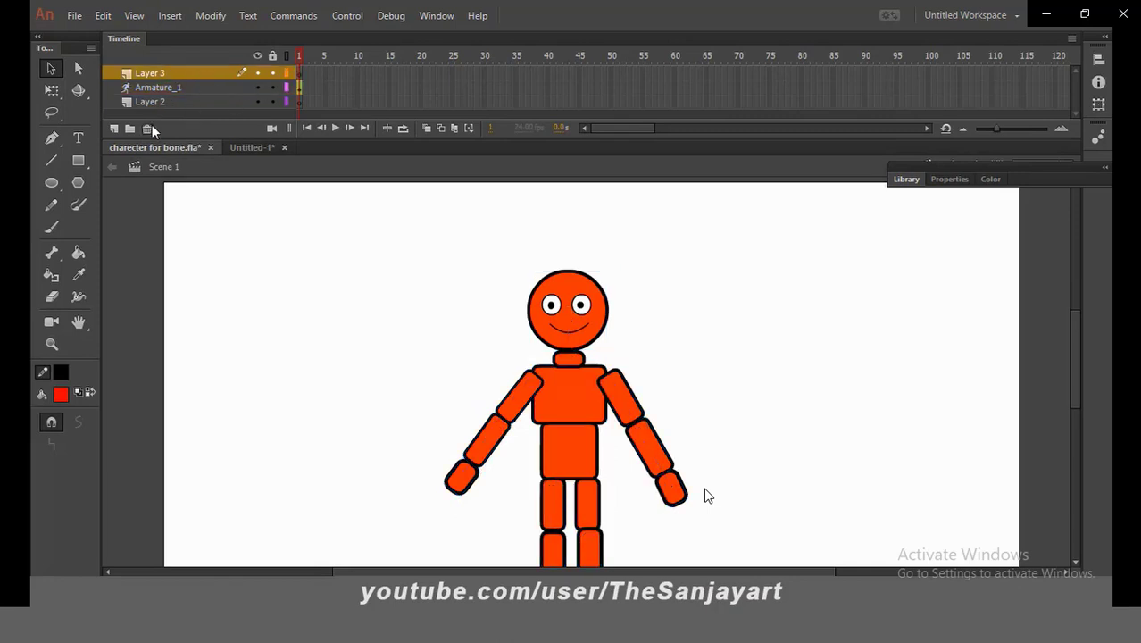
{"action": "left_click", "coordinate": [197, 102]}
{"action": "left_click", "coordinate": [147, 127]}
{"action": "left_click", "coordinate": [216, 74]}
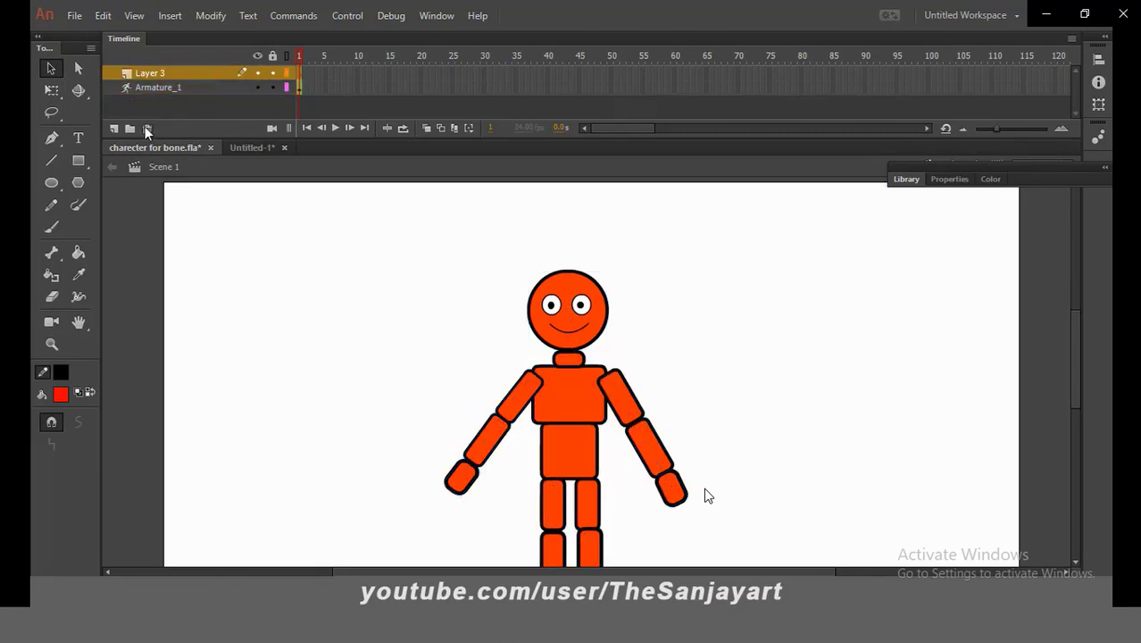
{"action": "left_click", "coordinate": [147, 127]}
{"action": "left_click", "coordinate": [199, 77]}
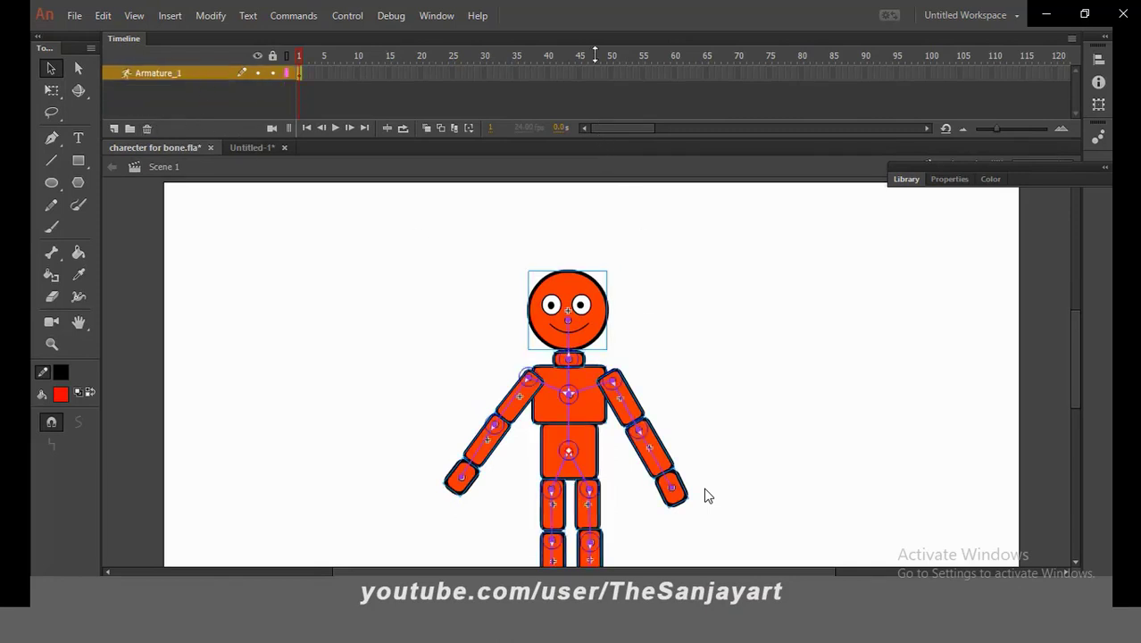
{"action": "scroll", "coordinate": [752, 337], "scroll_direction": "down", "scroll_amount": 3}
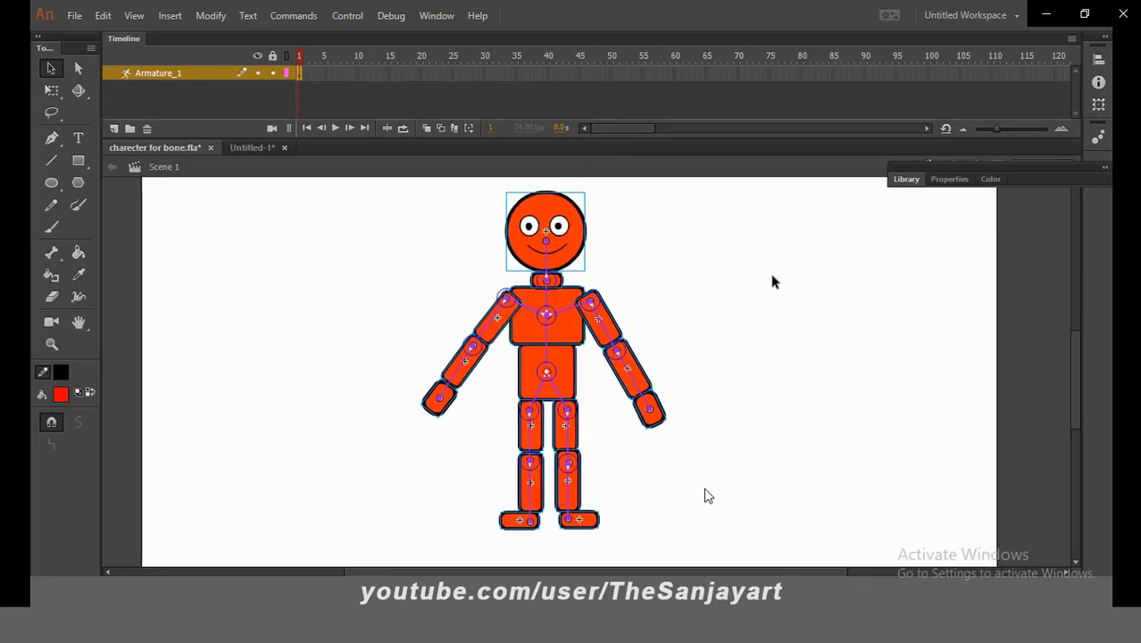
{"action": "left_click", "coordinate": [548, 73]}
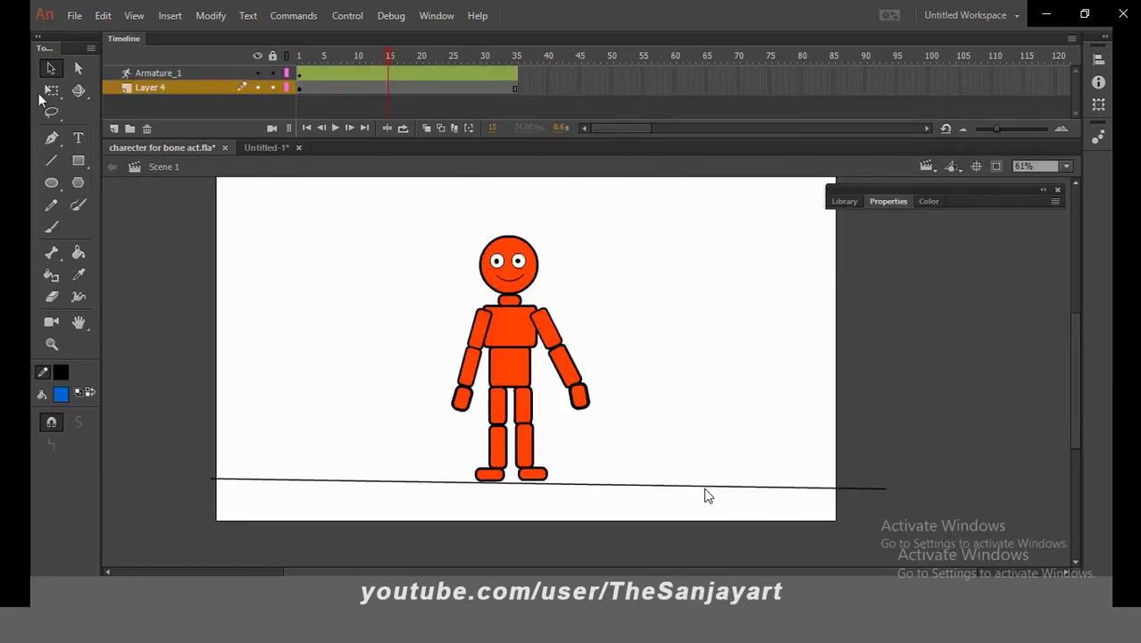
Pose the armature at frame 15 with both knees bent, both forearms raised outward from the elbows and the head tilted to one side
{"action": "left_click_drag", "start_coordinate": [536, 429], "coordinate": [489, 487]}
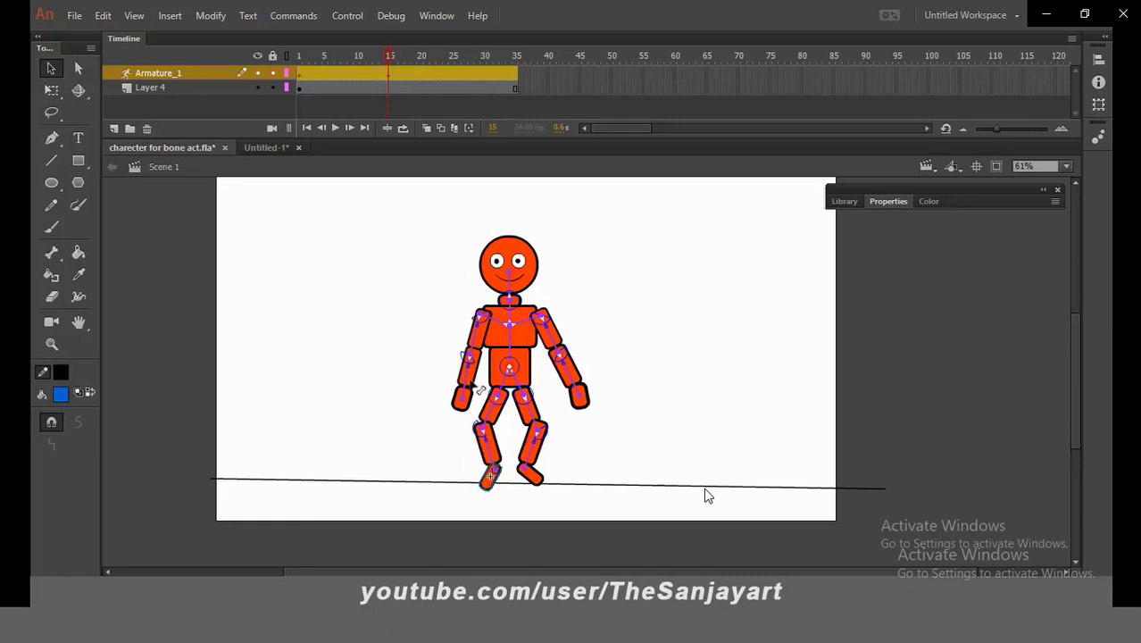
{"action": "left_click_drag", "start_coordinate": [464, 402], "coordinate": [420, 340]}
{"action": "left_click_drag", "start_coordinate": [402, 333], "coordinate": [414, 316]}
{"action": "left_click_drag", "start_coordinate": [591, 407], "coordinate": [635, 305]}
{"action": "left_click_drag", "start_coordinate": [576, 339], "coordinate": [577, 365]}
{"action": "mouse_move", "coordinate": [614, 309]}
{"action": "left_mouse_down"}
{"action": "mouse_move", "coordinate": [630, 308]}
{"action": "mouse_move", "coordinate": [608, 304]}
{"action": "left_mouse_up"}
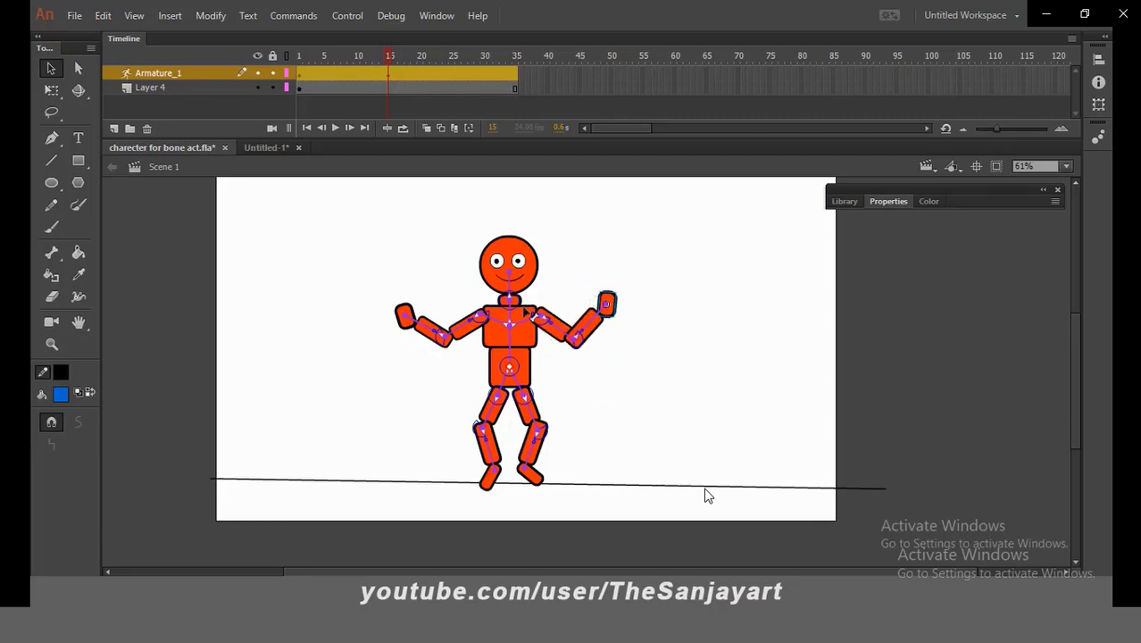
{"action": "left_click_drag", "start_coordinate": [522, 280], "coordinate": [552, 273]}
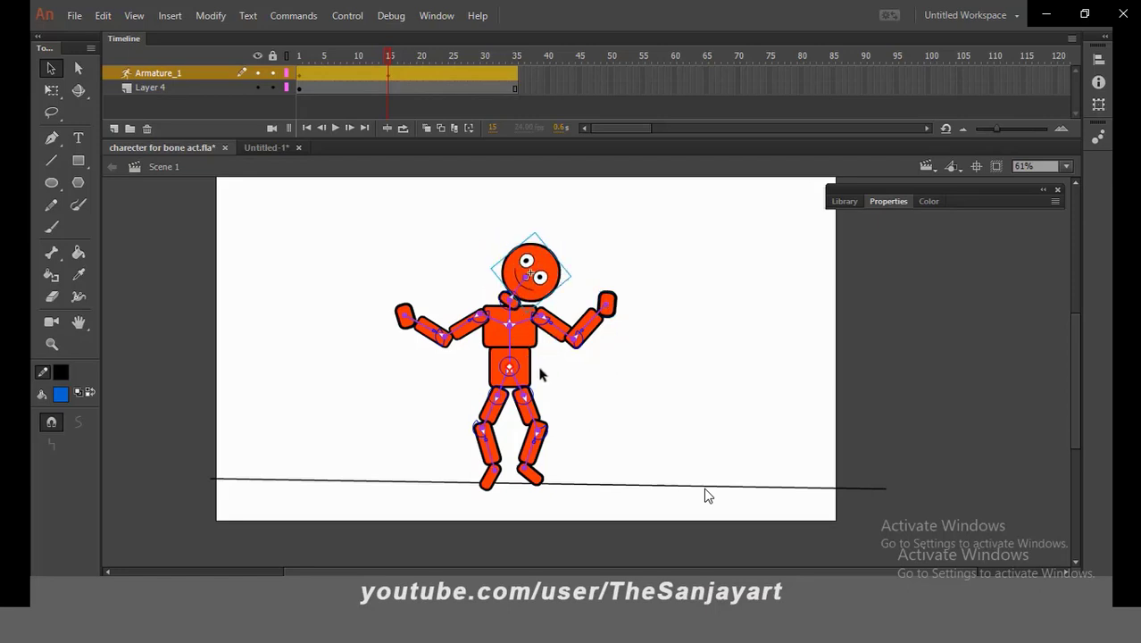
Pose both arms at frame 8 so they reach up beside the head with the palms above it
{"action": "mouse_move", "coordinate": [658, 480]}
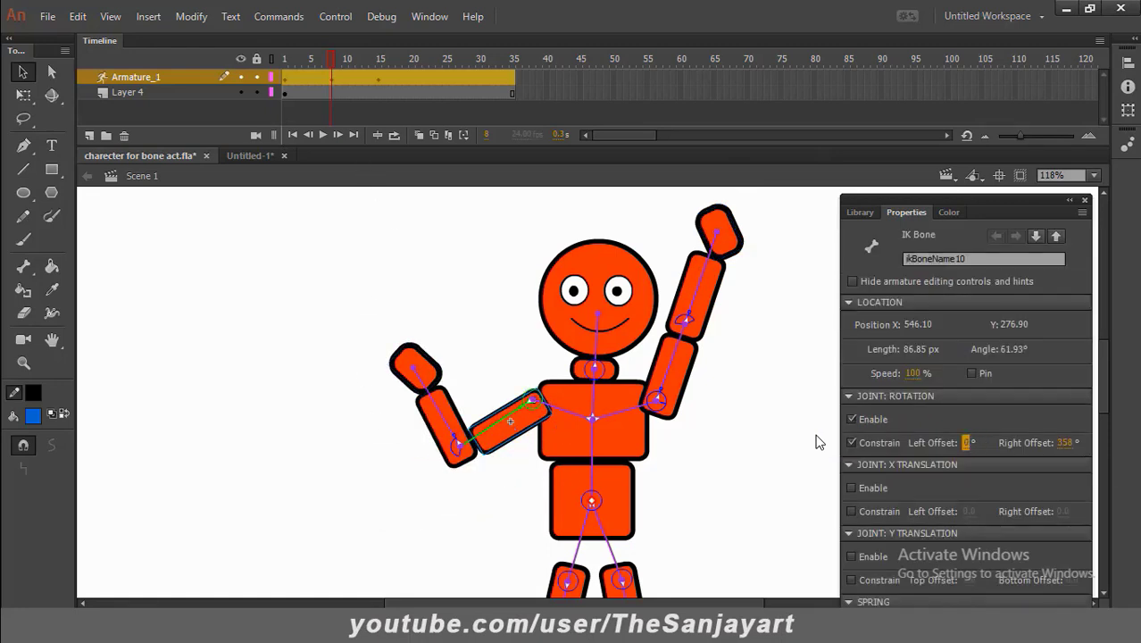
{"action": "left_click_drag", "start_coordinate": [554, 119], "coordinate": [465, 102]}
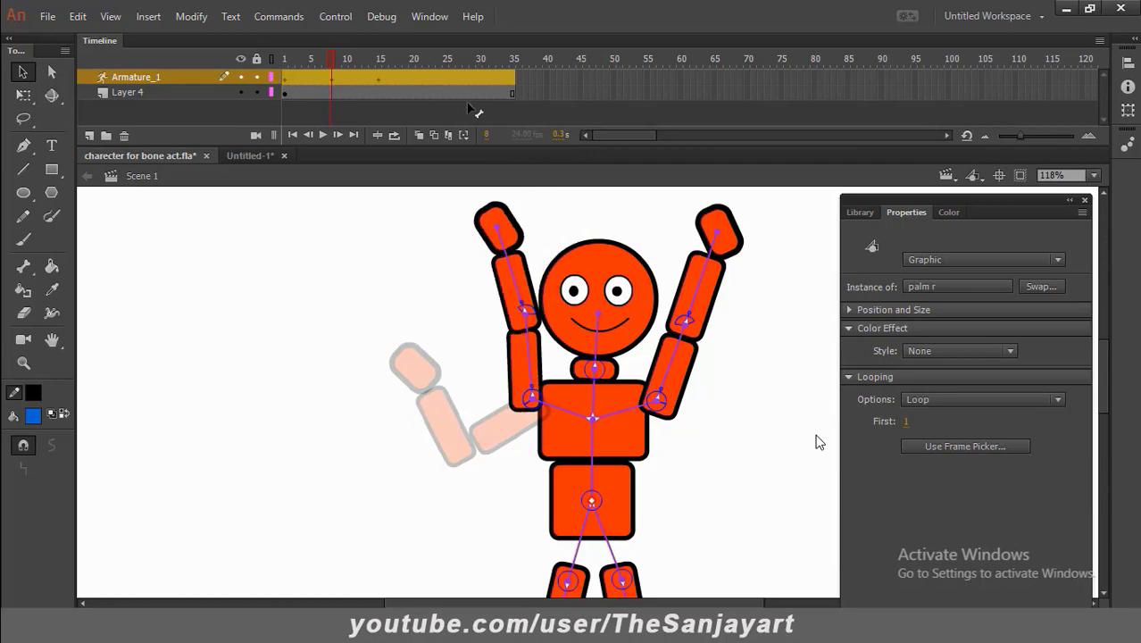
{"action": "left_click_drag", "start_coordinate": [517, 318], "coordinate": [550, 212]}
{"action": "left_click_drag", "start_coordinate": [699, 205], "coordinate": [650, 198]}
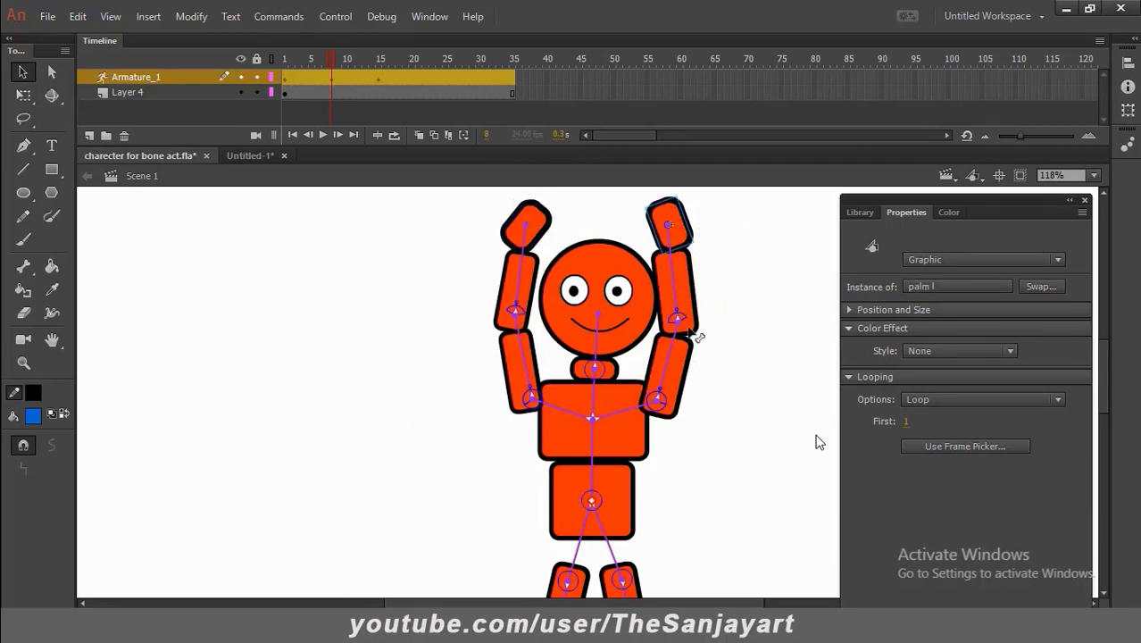
{"action": "left_click_drag", "start_coordinate": [690, 330], "coordinate": [697, 329]}
{"action": "left_click_drag", "start_coordinate": [662, 224], "coordinate": [652, 224]}
{"action": "left_click_drag", "start_coordinate": [678, 271], "coordinate": [693, 268]}
{"action": "left_click_drag", "start_coordinate": [540, 224], "coordinate": [546, 237]}
Move both upper legs up against the lower torso with Free Transform, and undo the lengthening of the Right leg symbol
{"action": "scroll", "coordinate": [729, 488], "scroll_direction": "down", "scroll_amount": 5}
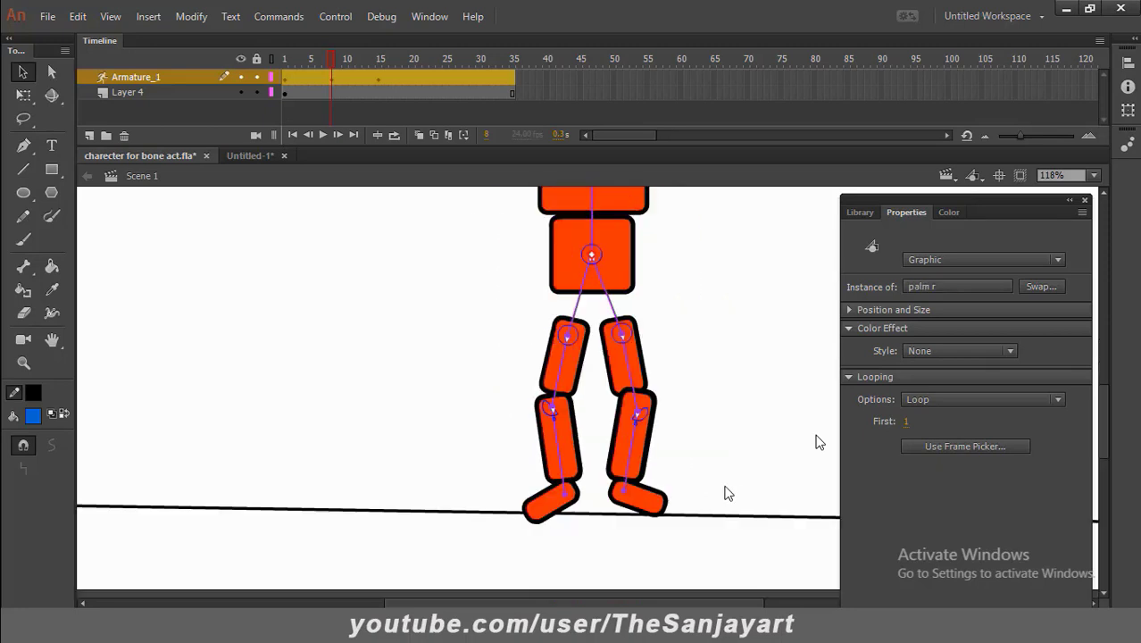
{"action": "left_click", "coordinate": [24, 98]}
{"action": "left_click_drag", "start_coordinate": [630, 353], "coordinate": [556, 381]}
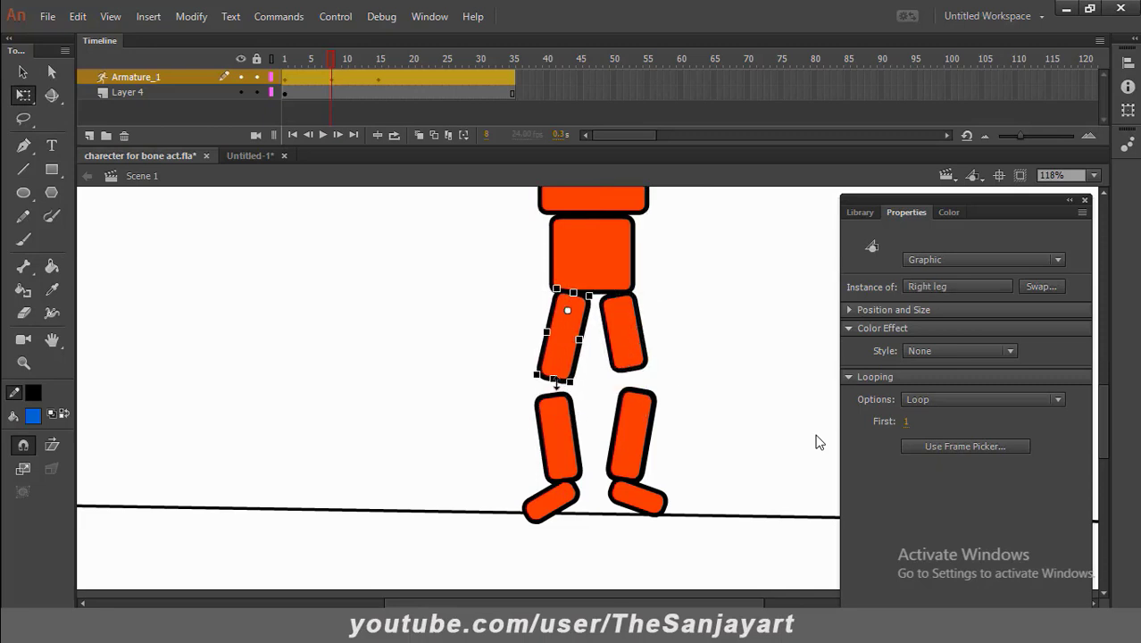
{"action": "left_click", "coordinate": [629, 355]}
{"action": "key", "text": "ctrl+z"}
{"action": "key", "text": "ctrl+z"}
Shift the Right lower leg symbol slightly inward with Free Transform, then reselect it with the Selection tool
{"action": "left_click", "coordinate": [561, 426]}
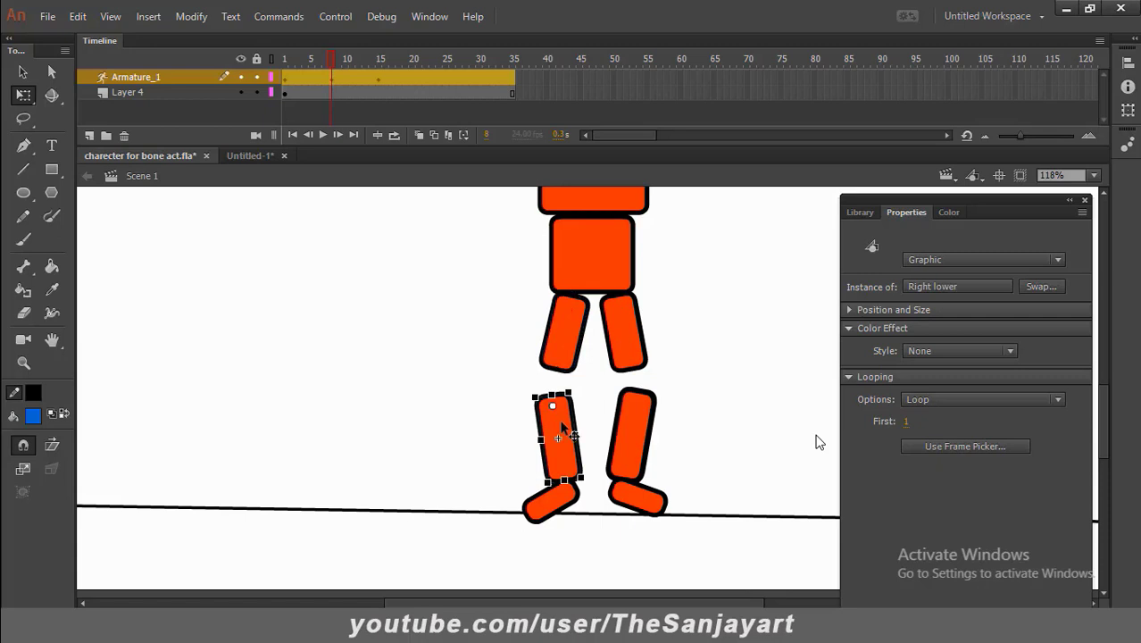
{"action": "left_click_drag", "start_coordinate": [563, 422], "coordinate": [569, 357]}
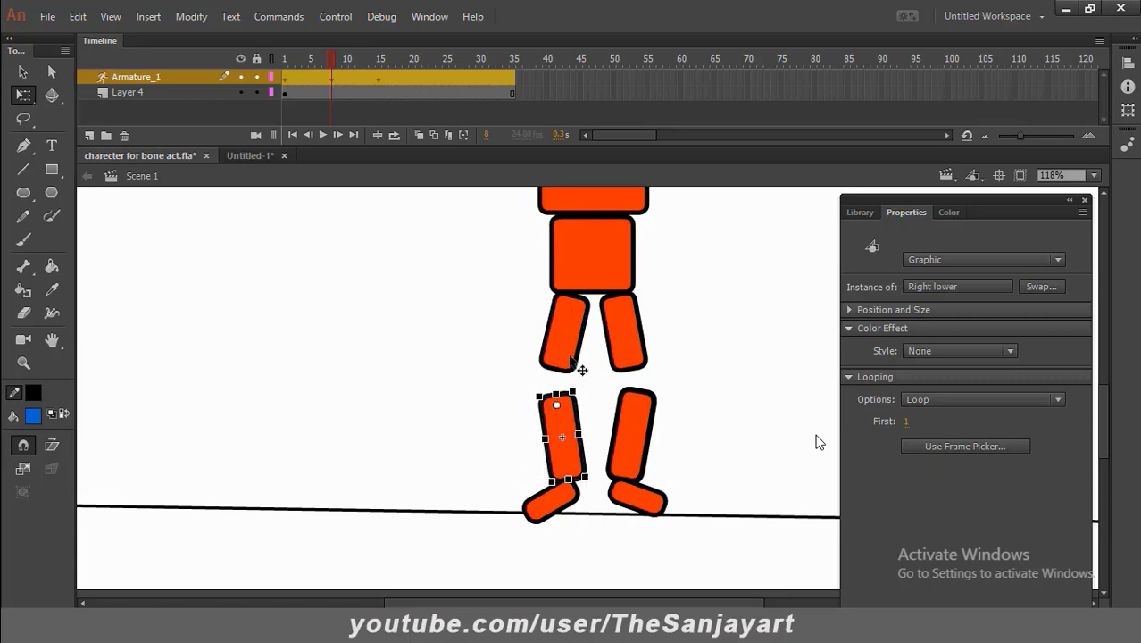
{"action": "left_click", "coordinate": [570, 357]}
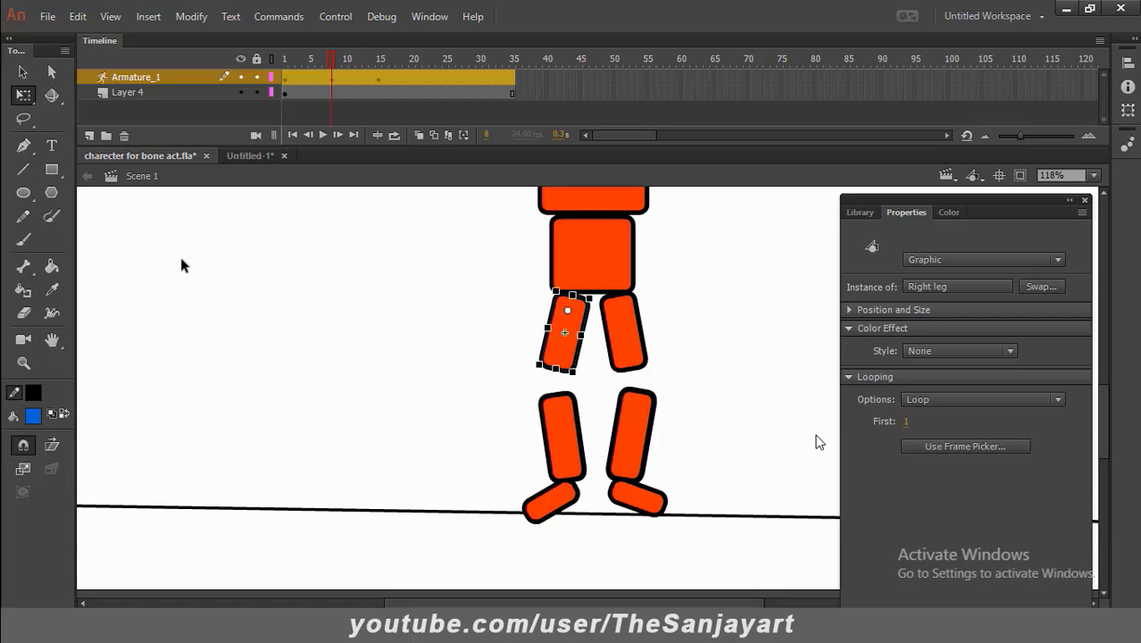
{"action": "key", "text": "v"}
{"action": "left_click", "coordinate": [326, 360]}
{"action": "left_click", "coordinate": [577, 437]}
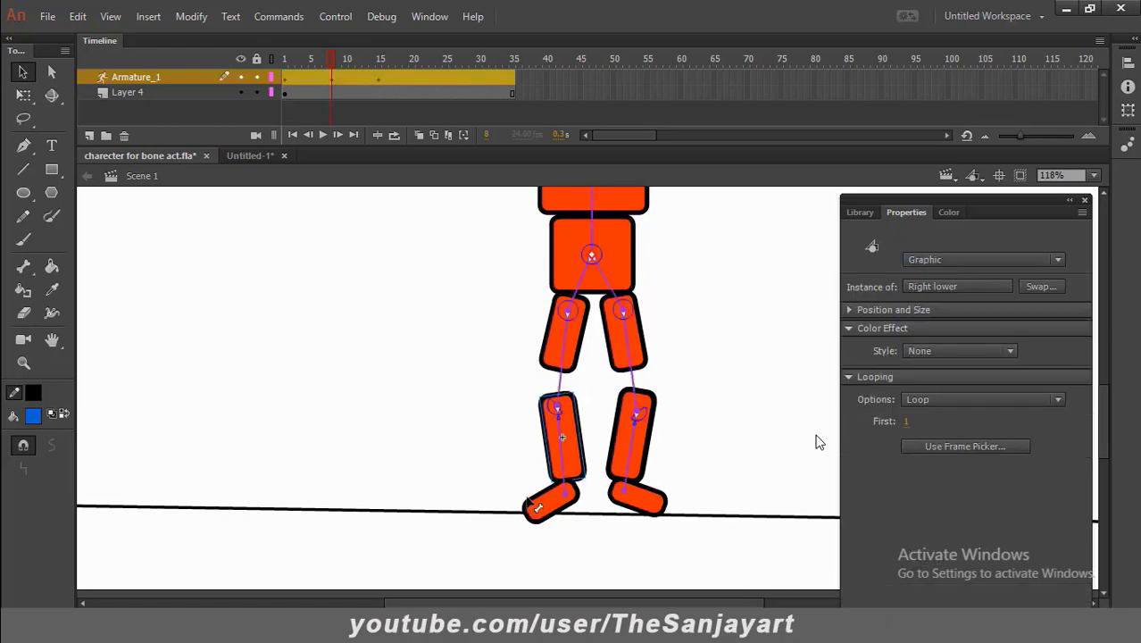
Pull both legs inward under the hips at frame 8 and turn both feet nearly flat to the ground
{"action": "left_click_drag", "start_coordinate": [536, 508], "coordinate": [558, 513]}
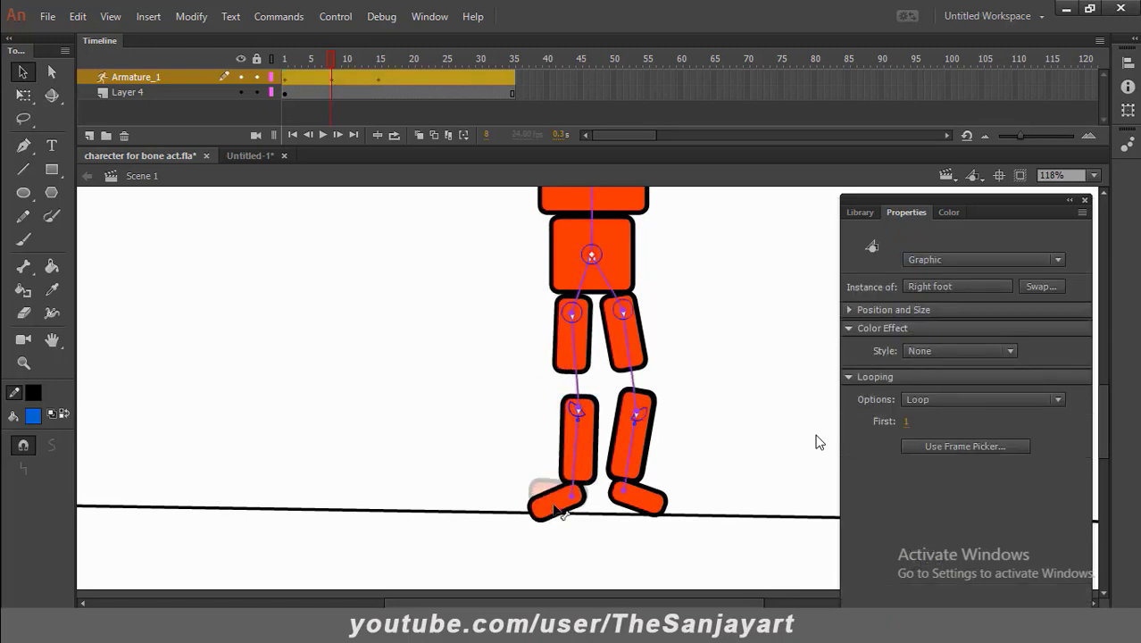
{"action": "left_click_drag", "start_coordinate": [667, 517], "coordinate": [641, 457]}
{"action": "left_click_drag", "start_coordinate": [651, 497], "coordinate": [663, 498]}
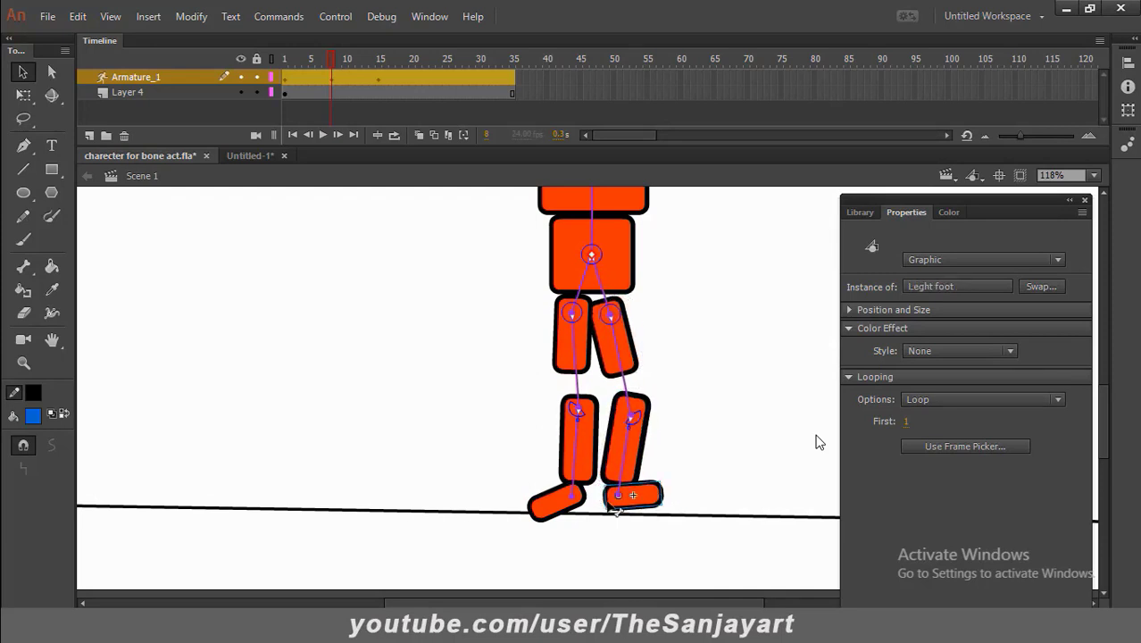
{"action": "left_click_drag", "start_coordinate": [543, 507], "coordinate": [537, 494]}
Shift the Right lower leg symbol slightly outward with Free Transform and rotate the left lower leg nearly upright
{"action": "left_click", "coordinate": [23, 96]}
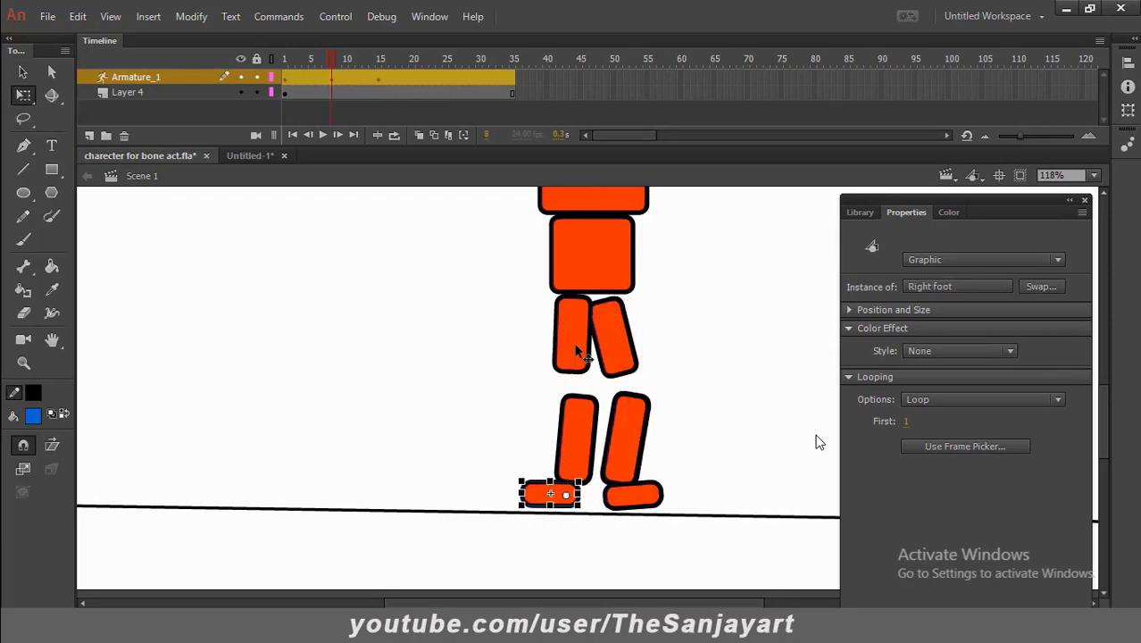
{"action": "left_click", "coordinate": [576, 351]}
{"action": "left_click", "coordinate": [587, 411]}
{"action": "left_click_drag", "start_coordinate": [581, 415], "coordinate": [573, 411]}
{"action": "left_click", "coordinate": [641, 413]}
{"action": "left_click_drag", "start_coordinate": [648, 490], "coordinate": [662, 497]}
{"action": "key", "text": "ctrl+z"}
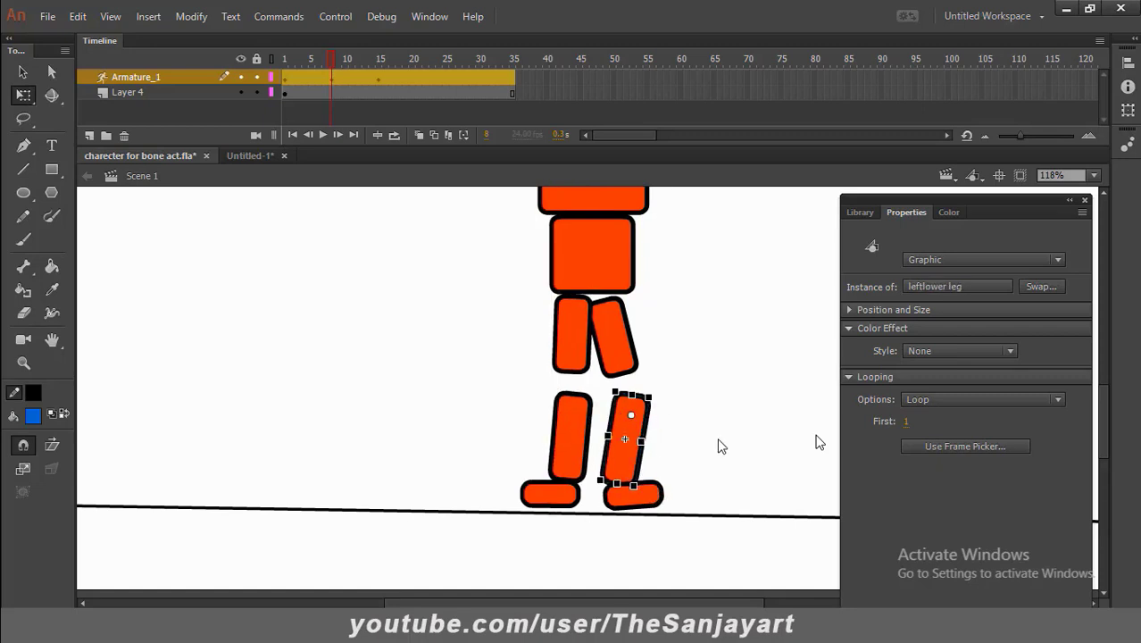
{"action": "left_click_drag", "start_coordinate": [641, 490], "coordinate": [650, 496]}
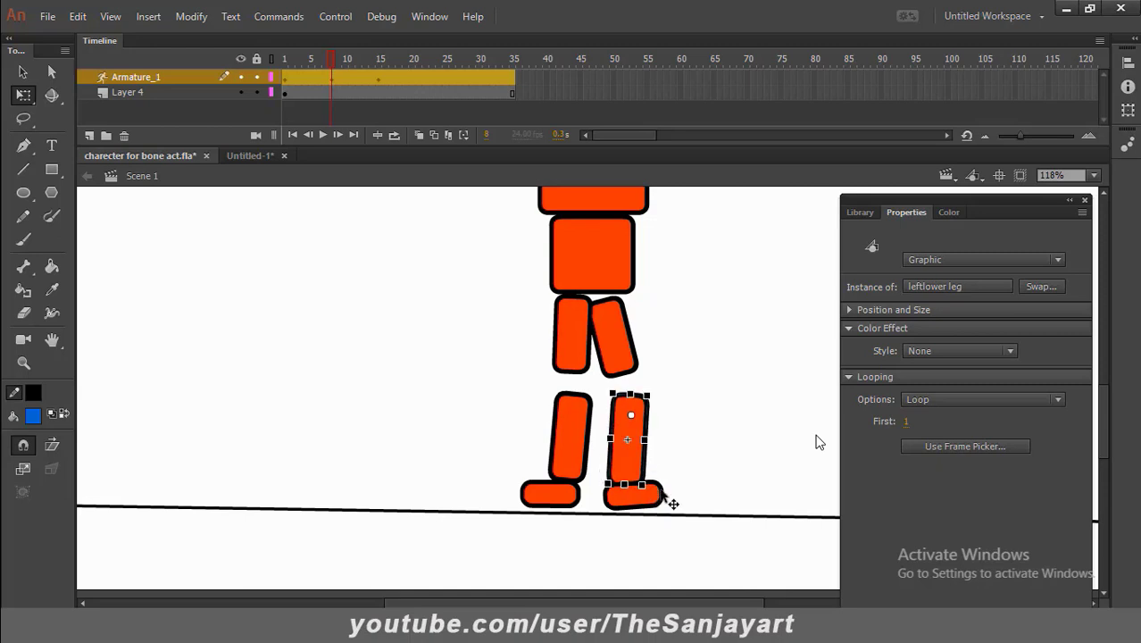
Straighten the left upper leg and lengthen both upper legs down to the lower legs to close the knee gaps
{"action": "left_click_drag", "start_coordinate": [614, 322], "coordinate": [621, 321]}
{"action": "left_click_drag", "start_coordinate": [663, 388], "coordinate": [526, 349]}
{"action": "left_click", "coordinate": [579, 362]}
{"action": "mouse_move", "coordinate": [595, 375]}
{"action": "left_mouse_down"}
{"action": "mouse_move", "coordinate": [595, 385]}
{"action": "mouse_move", "coordinate": [611, 371]}
{"action": "left_mouse_up"}
Rotate the right lower leg under its knee, move the right foot beneath it, and nudge the left lower leg inward
{"action": "left_click", "coordinate": [599, 428]}
{"action": "left_click", "coordinate": [569, 432]}
{"action": "left_click_drag", "start_coordinate": [592, 484], "coordinate": [602, 483]}
{"action": "left_click", "coordinate": [561, 500]}
{"action": "left_click_drag", "start_coordinate": [538, 497], "coordinate": [551, 496]}
{"action": "left_click", "coordinate": [631, 429]}
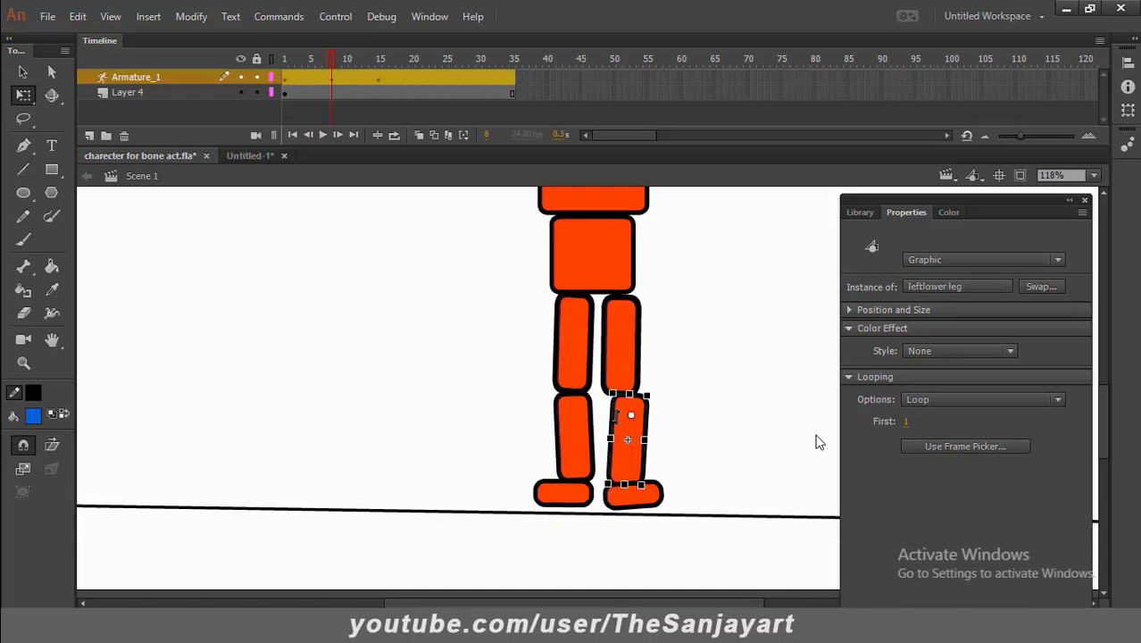
{"action": "left_click_drag", "start_coordinate": [624, 423], "coordinate": [621, 423]}
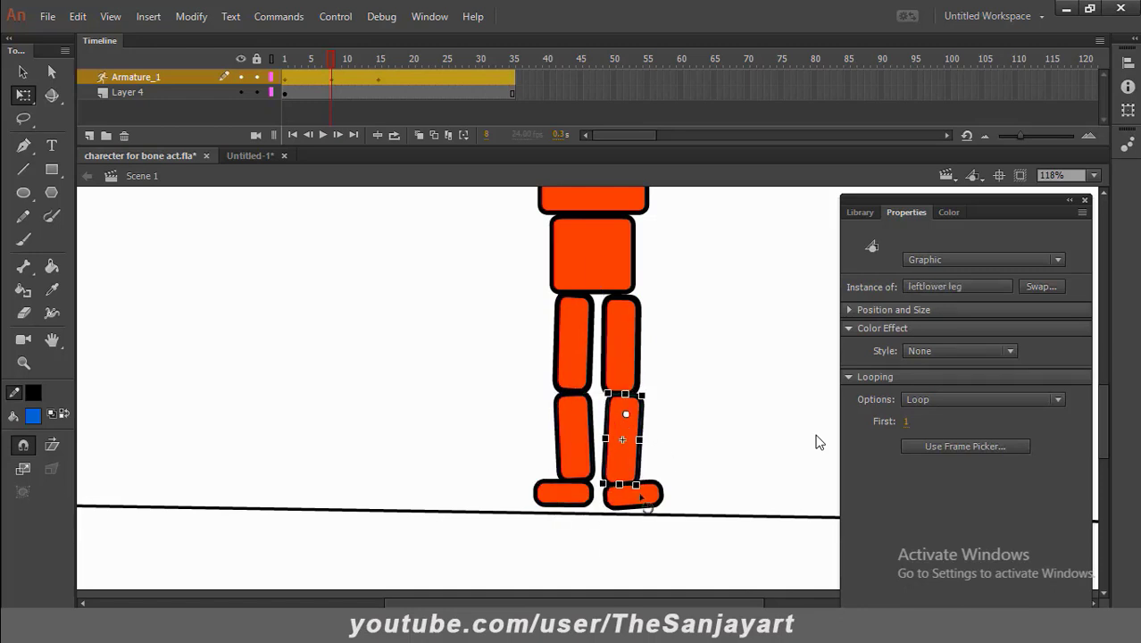
Scrub through the animation from frame 1 to frame 25 with the whole character in view to check the poses
{"action": "left_click", "coordinate": [736, 425]}
{"action": "scroll", "coordinate": [736, 425], "scroll_direction": "up", "scroll_amount": 4}
{"action": "left_click_drag", "start_coordinate": [333, 56], "coordinate": [252, 95]}
{"action": "key", "text": "z"}
{"action": "left_click", "coordinate": [604, 489], "text": "alt"}
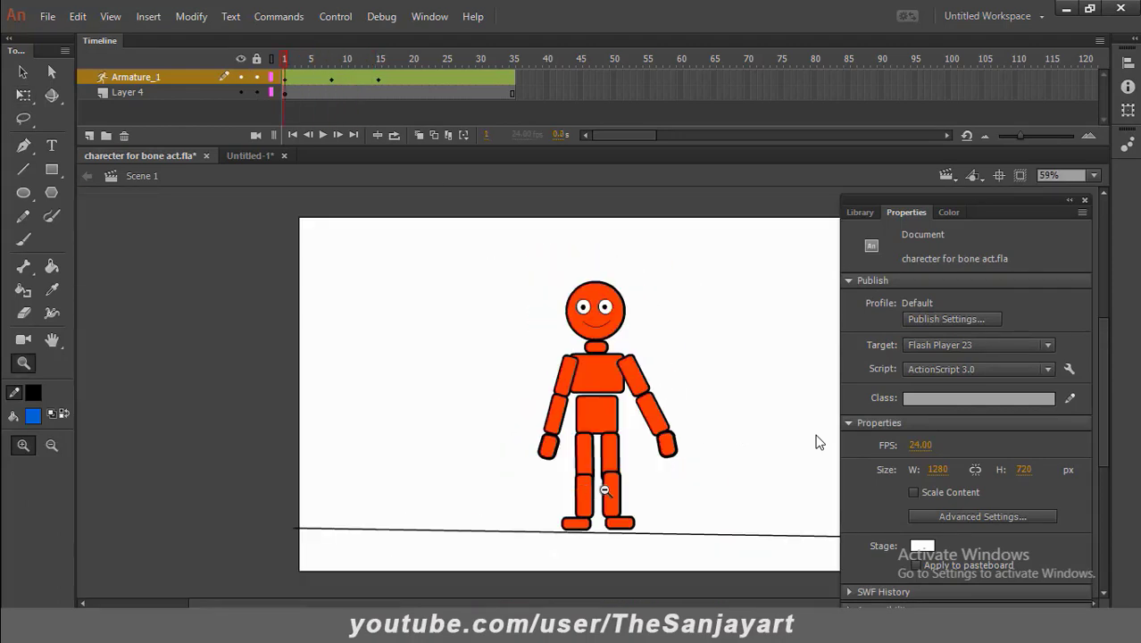
{"action": "left_click_drag", "start_coordinate": [290, 57], "coordinate": [376, 110]}
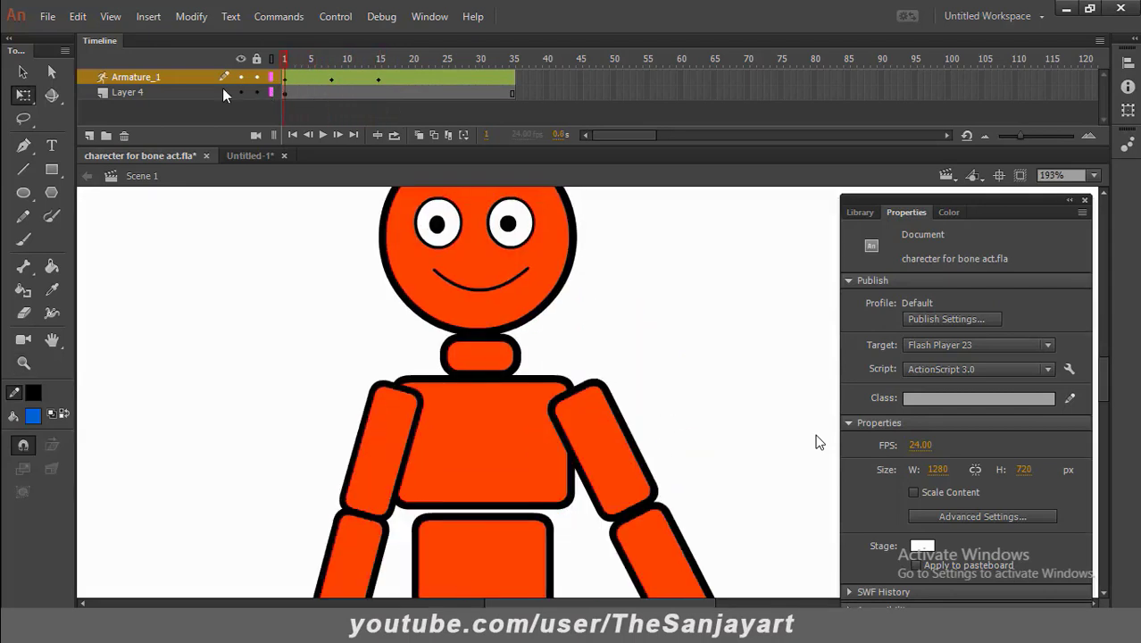
{"action": "double_click", "coordinate": [52, 340]}
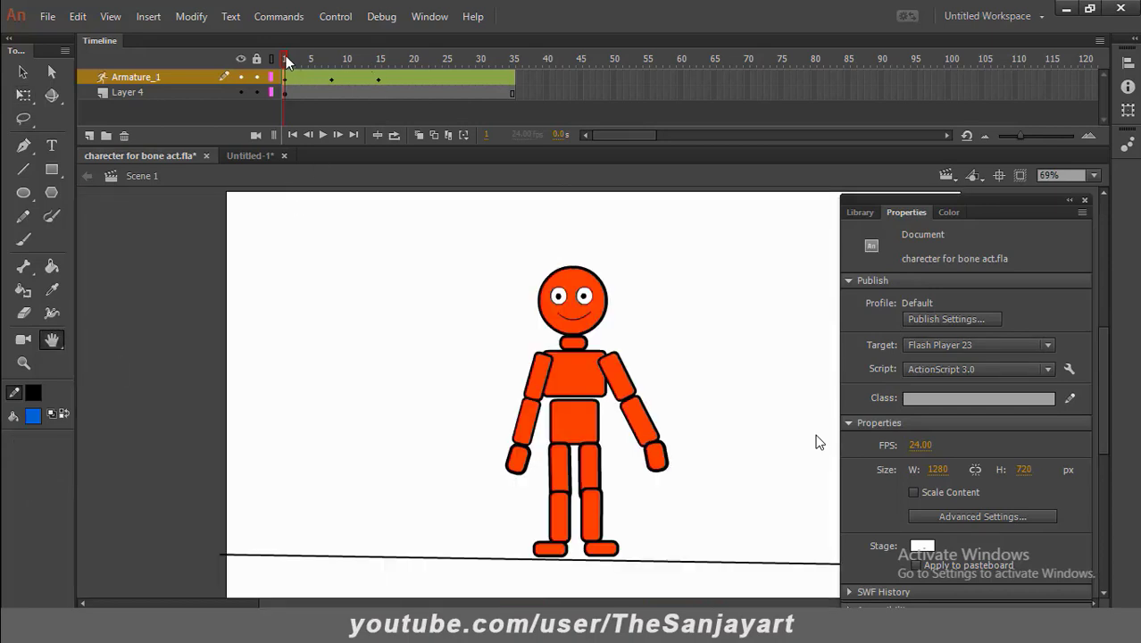
{"action": "left_click_drag", "start_coordinate": [287, 62], "coordinate": [446, 116]}
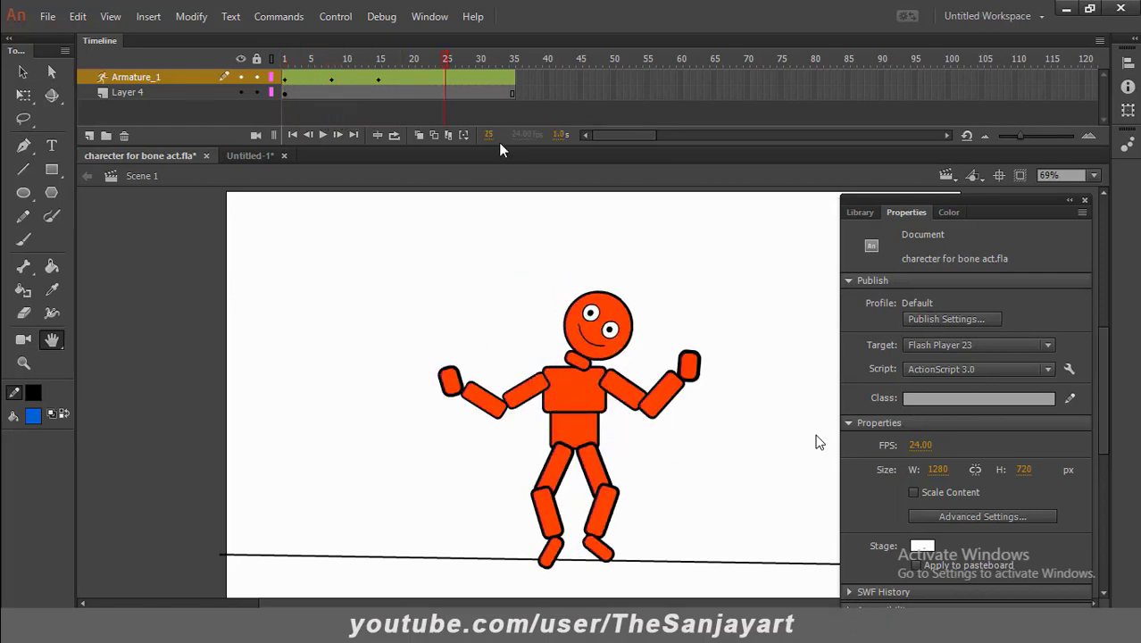
Copy the frame 1 standing pose to frame 25 of the armature layer and scrub around it to check the motion
{"action": "left_click", "coordinate": [286, 80]}
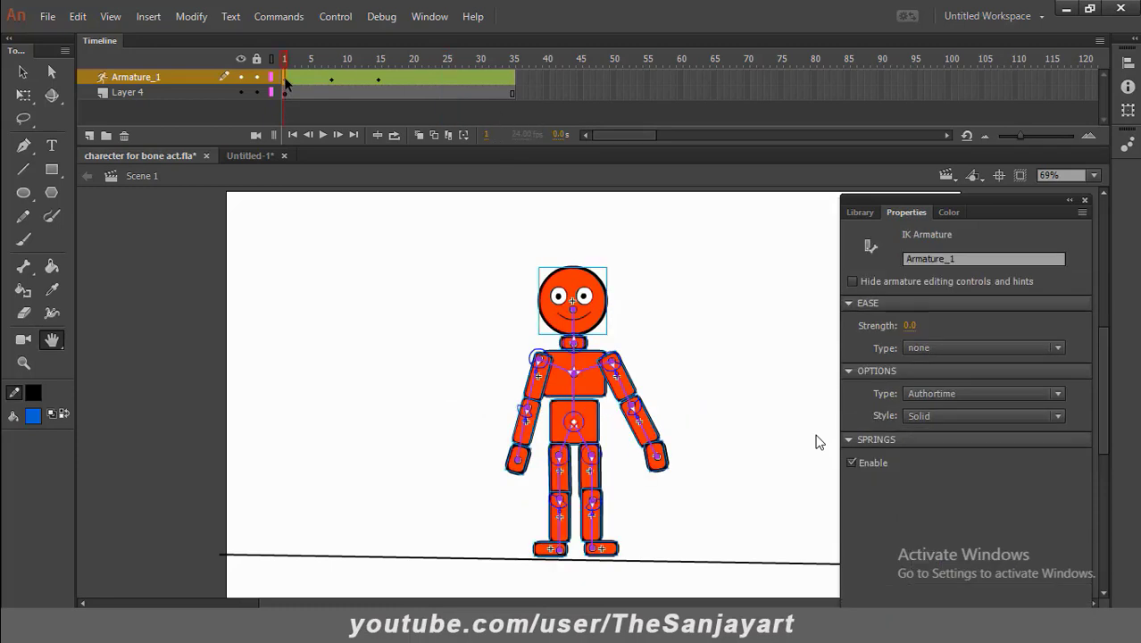
{"action": "left_click", "coordinate": [407, 113]}
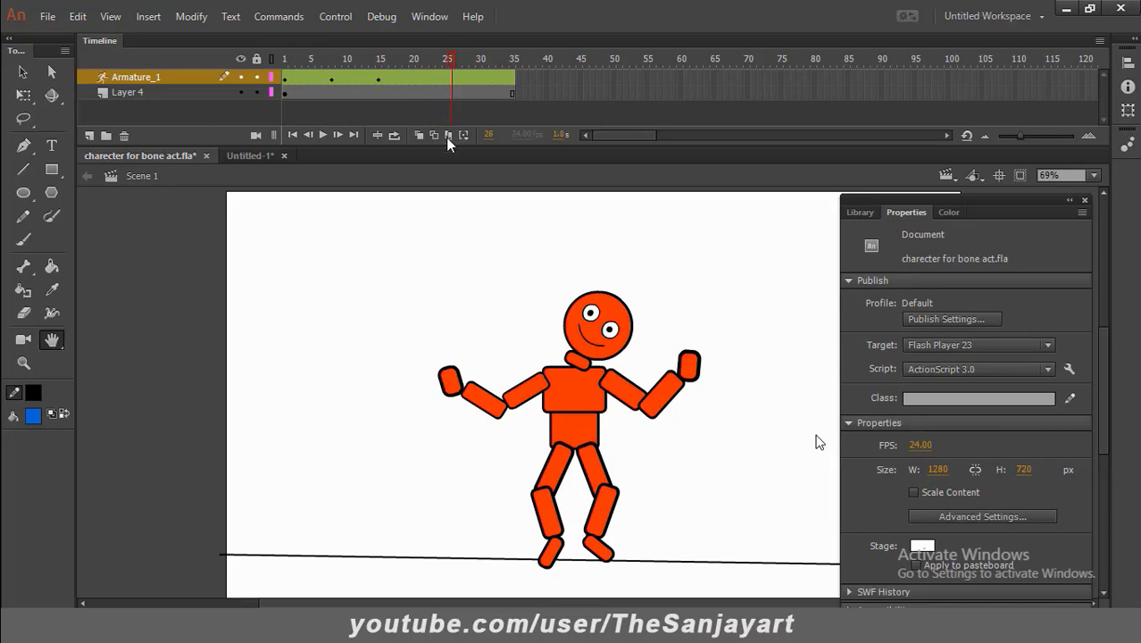
{"action": "left_click", "coordinate": [286, 81]}
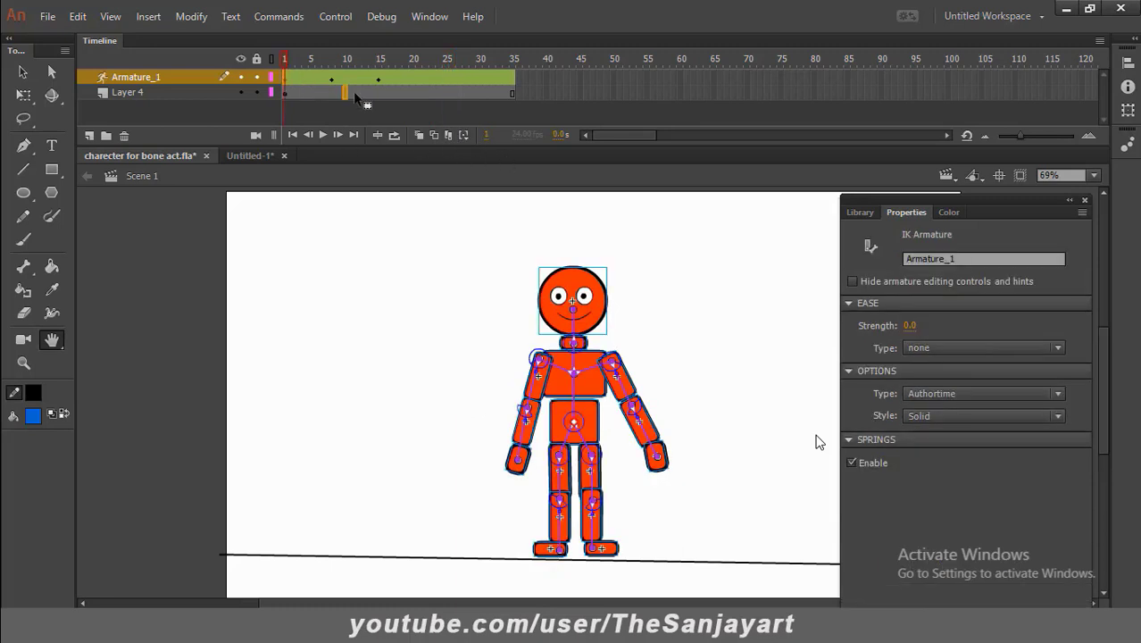
{"action": "left_click_drag", "start_coordinate": [464, 97], "coordinate": [446, 78]}
{"action": "left_click_drag", "start_coordinate": [446, 59], "coordinate": [448, 158]}
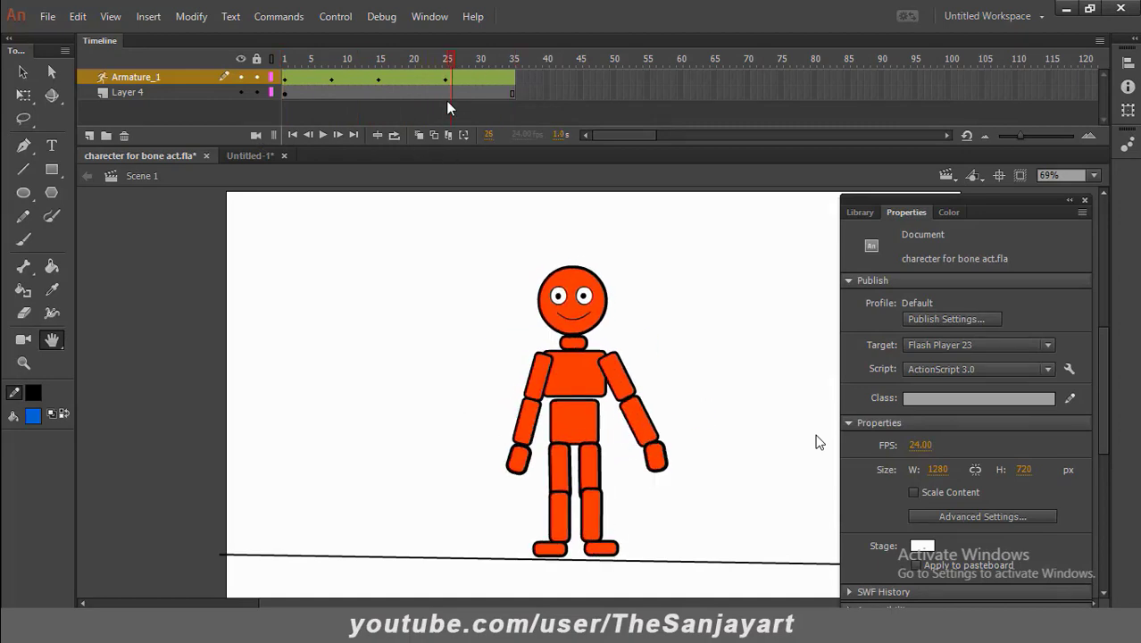
{"action": "left_click_drag", "start_coordinate": [448, 108], "coordinate": [445, 156]}
Copy the raised-arms pose from frame 8 to frame 35 of the armature layer
{"action": "left_click_drag", "start_coordinate": [446, 60], "coordinate": [514, 83]}
{"action": "left_click", "coordinate": [332, 79]}
Swing the left arm at frame 35 outward and down from the shoulder by its palm with the Selection tool
{"action": "key", "text": "v"}
{"action": "left_click", "coordinate": [688, 268]}
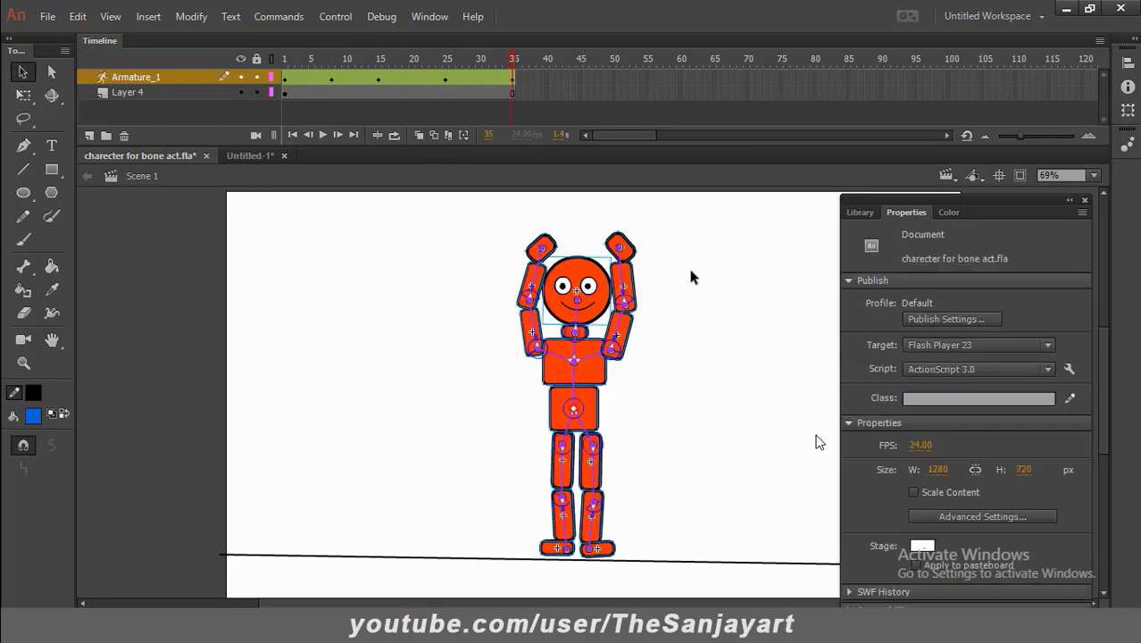
{"action": "left_click", "coordinate": [621, 249]}
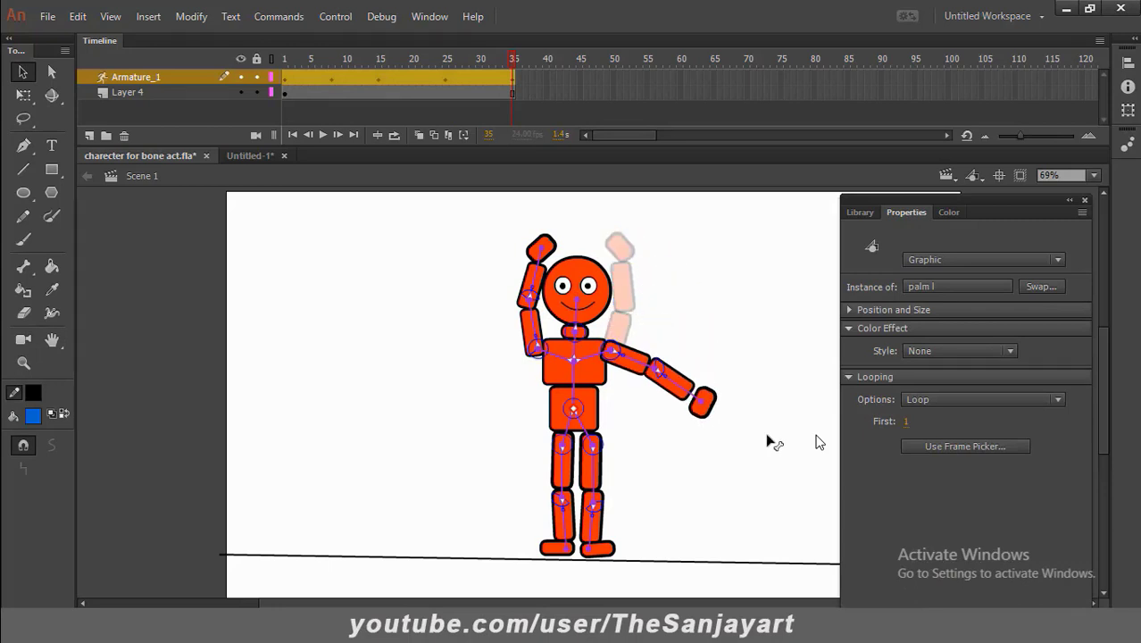